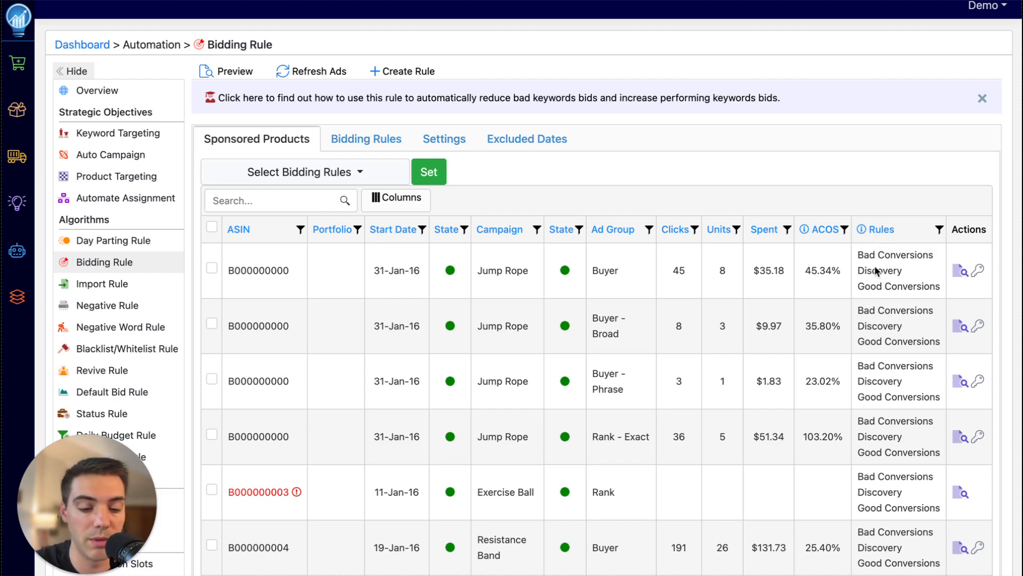
# Preview the bid adjustments for the Jump Rope campaign's Buyer ad group, check through to the new state column, and close the preview.
pyautogui.click(958, 273)
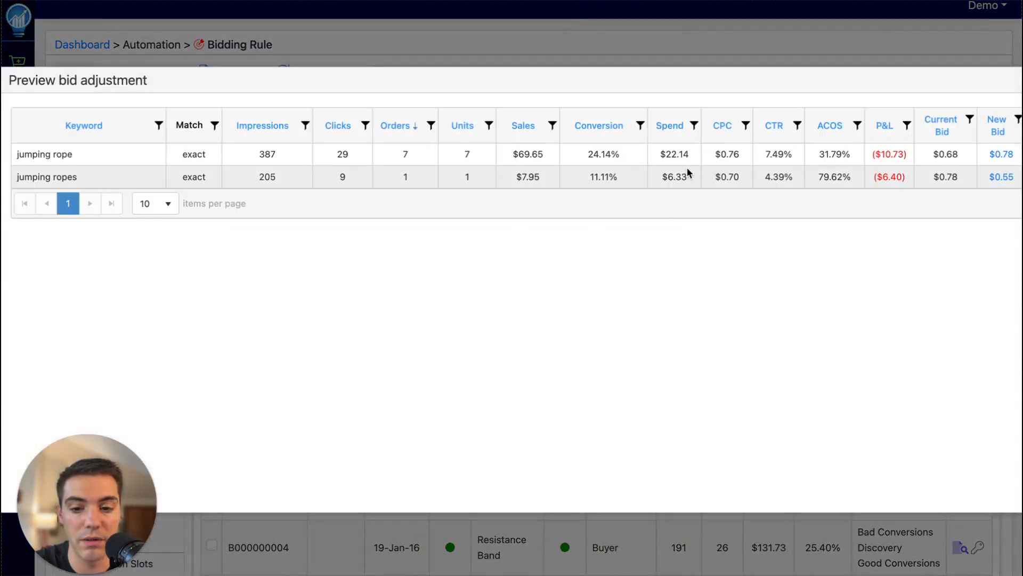
pyautogui.hscroll(5, 687, 170)
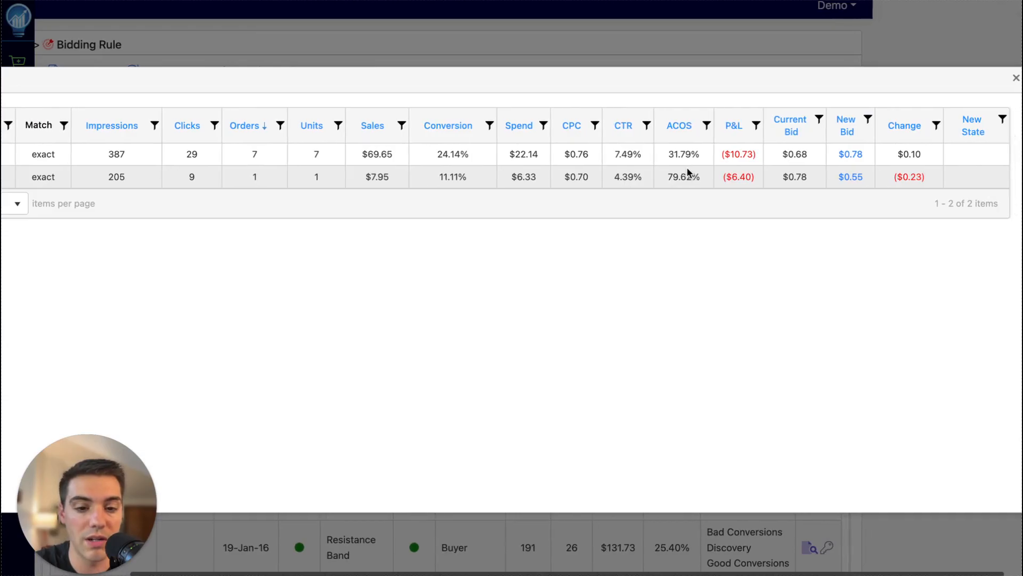
pyautogui.hscroll(1, 687, 168)
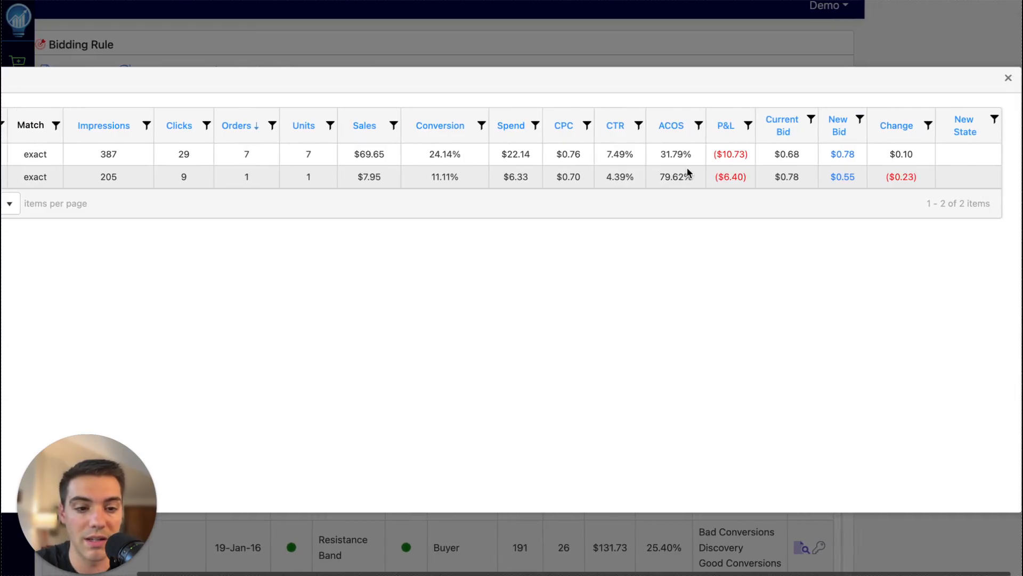
pyautogui.click(1008, 80)
# Browse the bidding rules available for assignment to ad groups without choosing one.
pyautogui.click(275, 170)
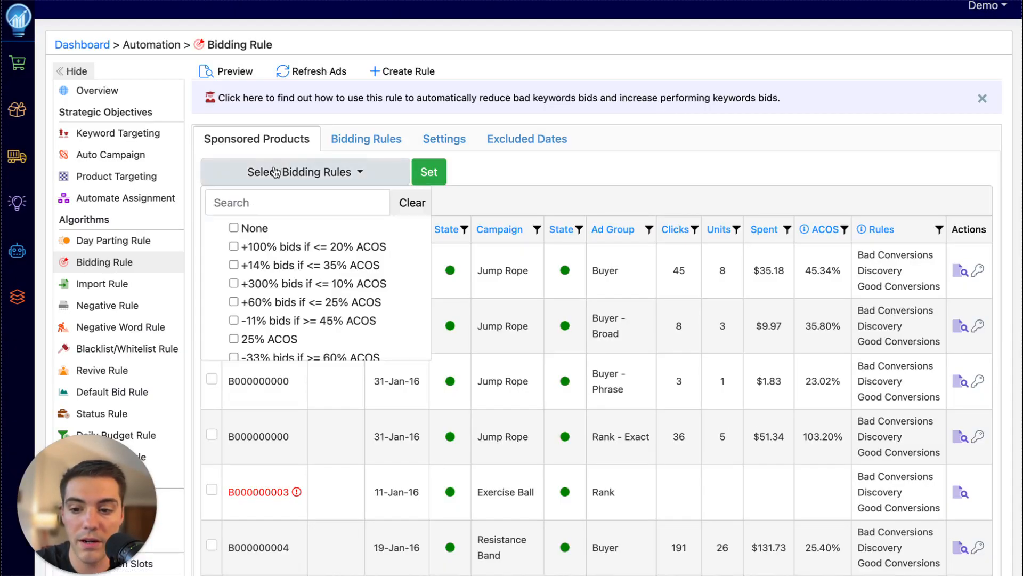
pyautogui.scroll(-3, 275, 274)
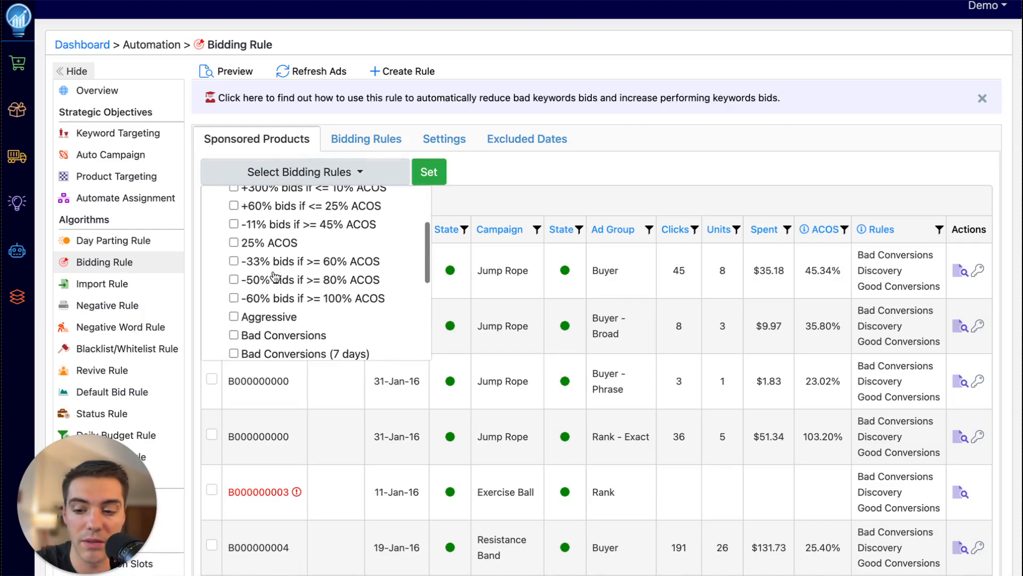
pyautogui.scroll(3, 275, 275)
pyautogui.click(520, 170)
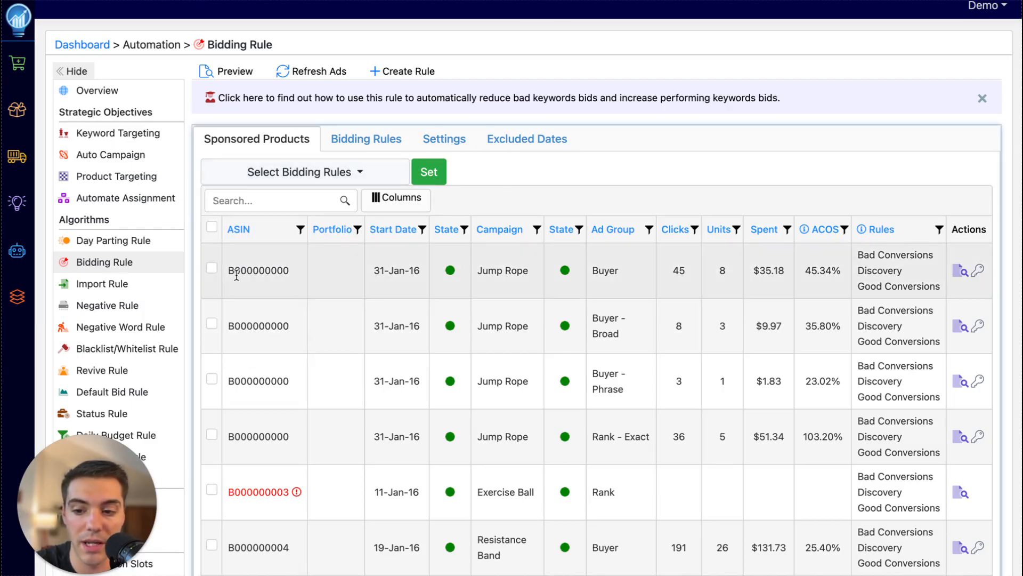
# Assign the rule "+100% bids if <= 20% ACOS" to the Jump Rope campaign's Buyer and Buyer - Broad ad groups.
pyautogui.click(211, 268)
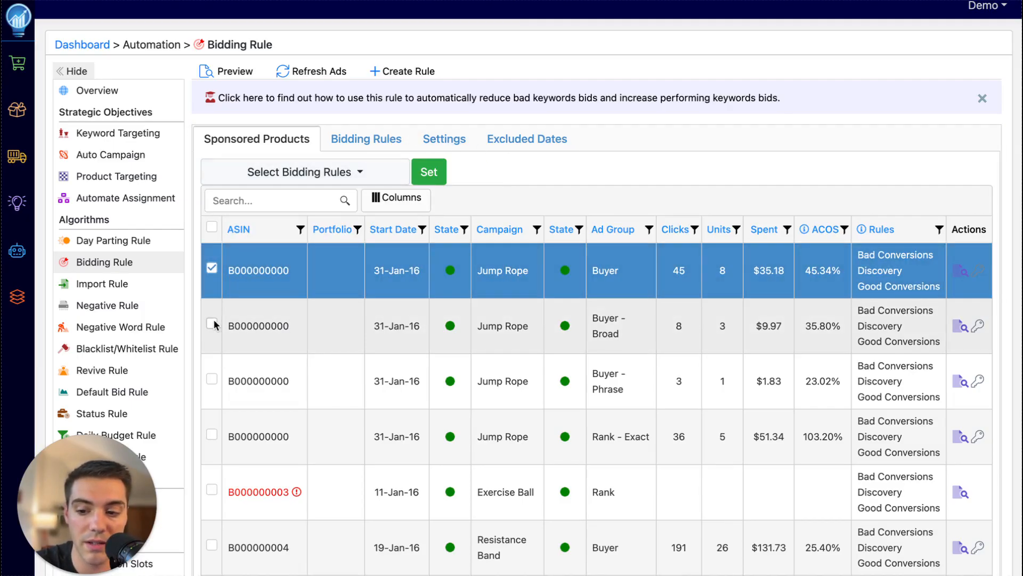
pyautogui.click(213, 324)
pyautogui.click(291, 181)
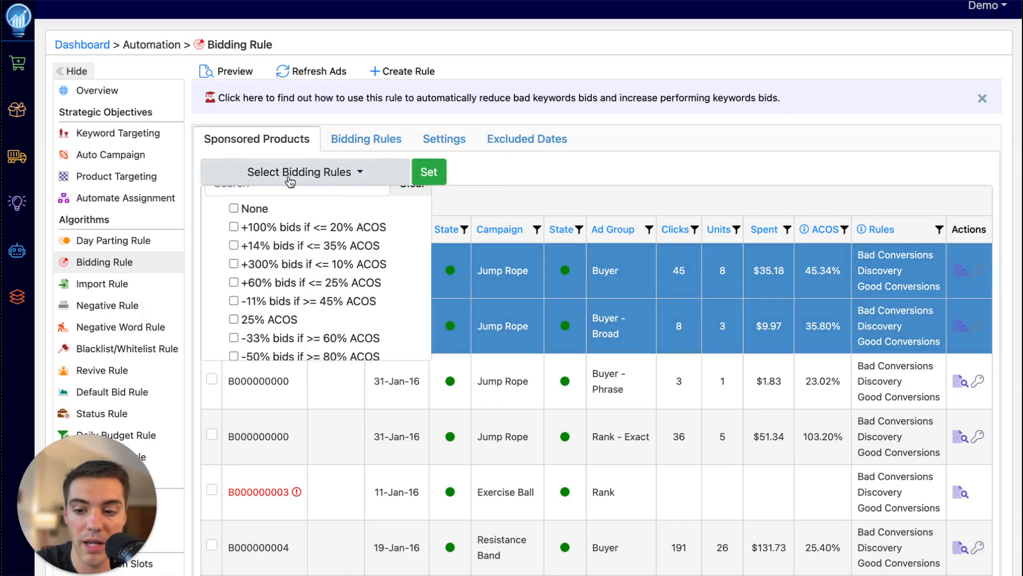
pyautogui.click(245, 229)
pyautogui.click(429, 180)
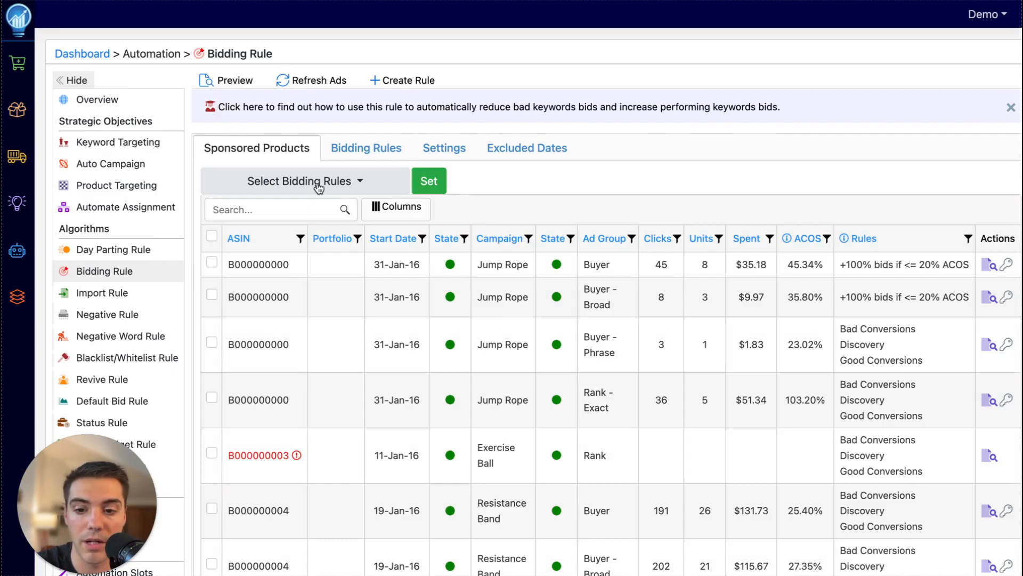
# Review the bidding rule settings for days of recent data to ignore and days to analyze.
pyautogui.click(445, 150)
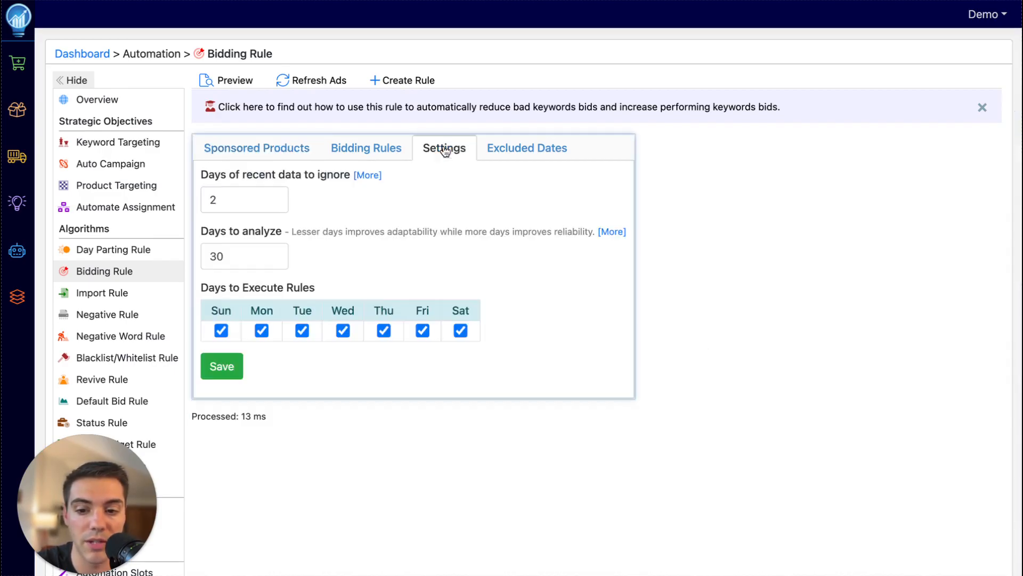
pyautogui.click(288, 152)
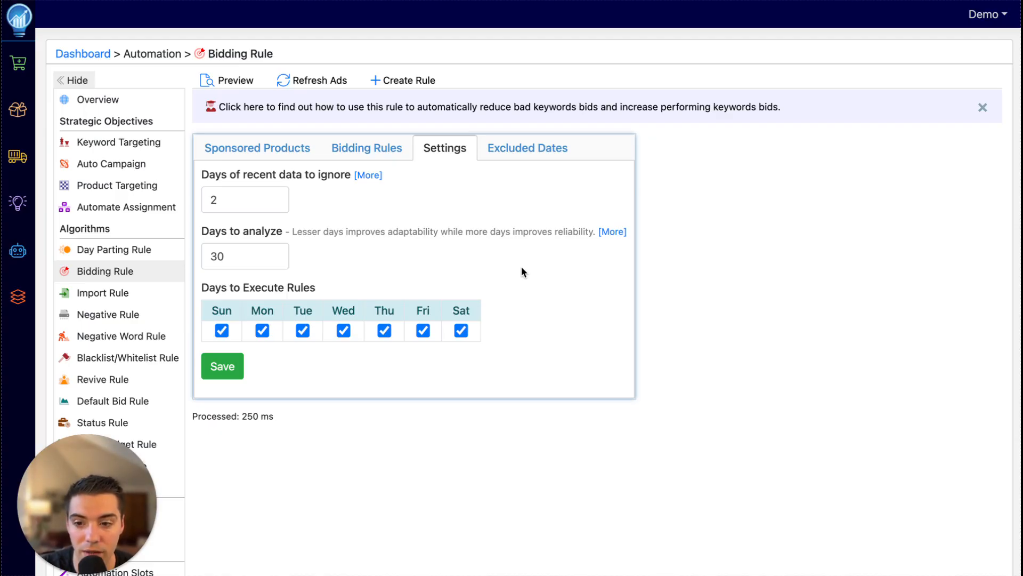
pyautogui.click(237, 203)
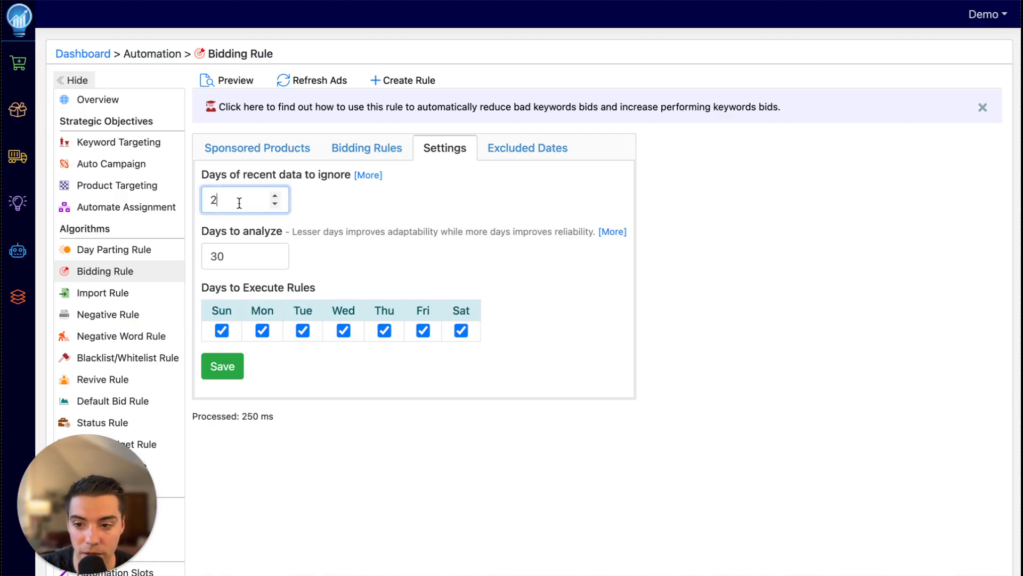
pyautogui.click(412, 199)
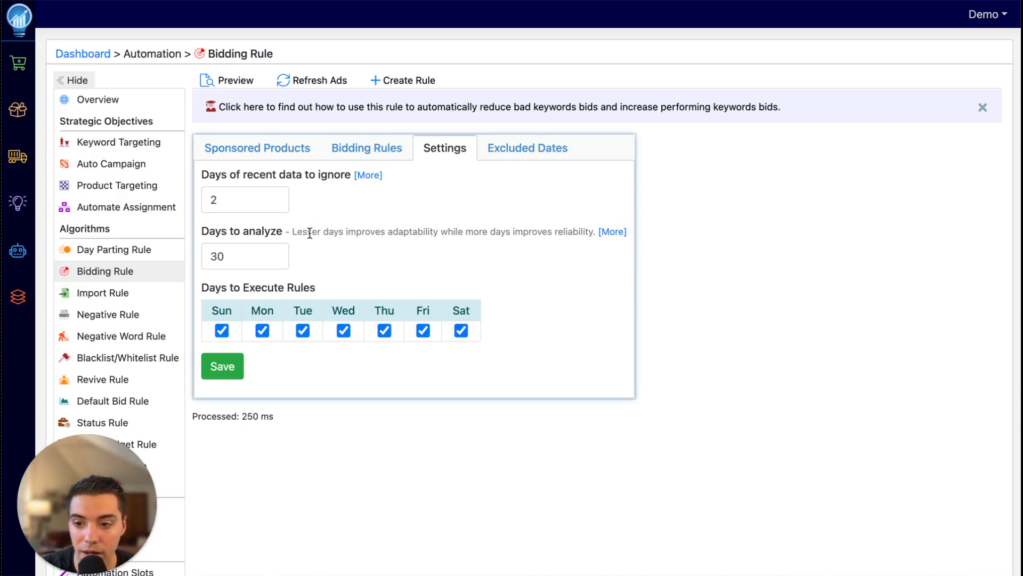
pyautogui.moveTo(283, 233); pyautogui.dragTo(203, 231)
pyautogui.click(308, 254)
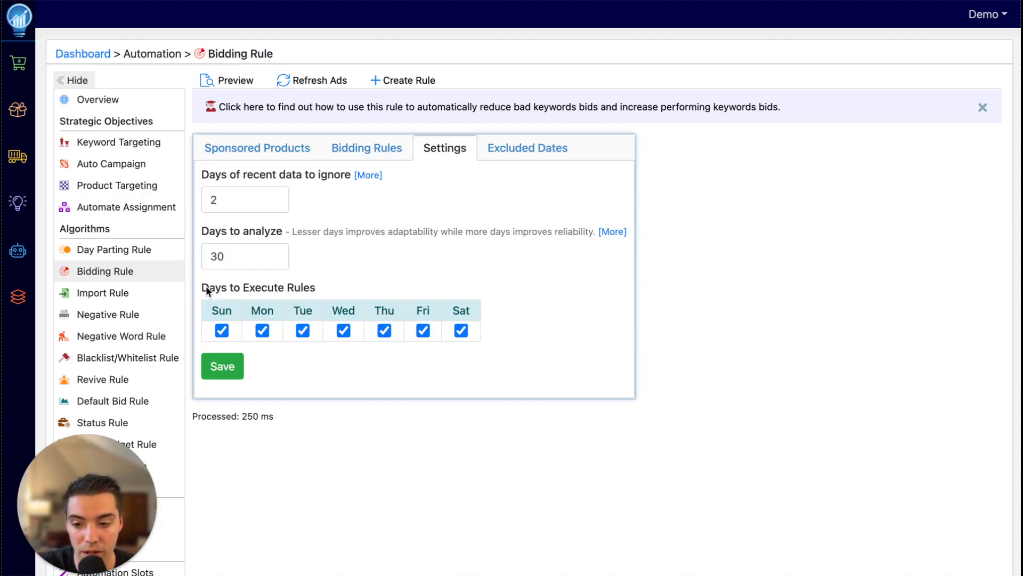
# Exclude Sunday from the days to execute rules and save the settings.
pyautogui.click(222, 331)
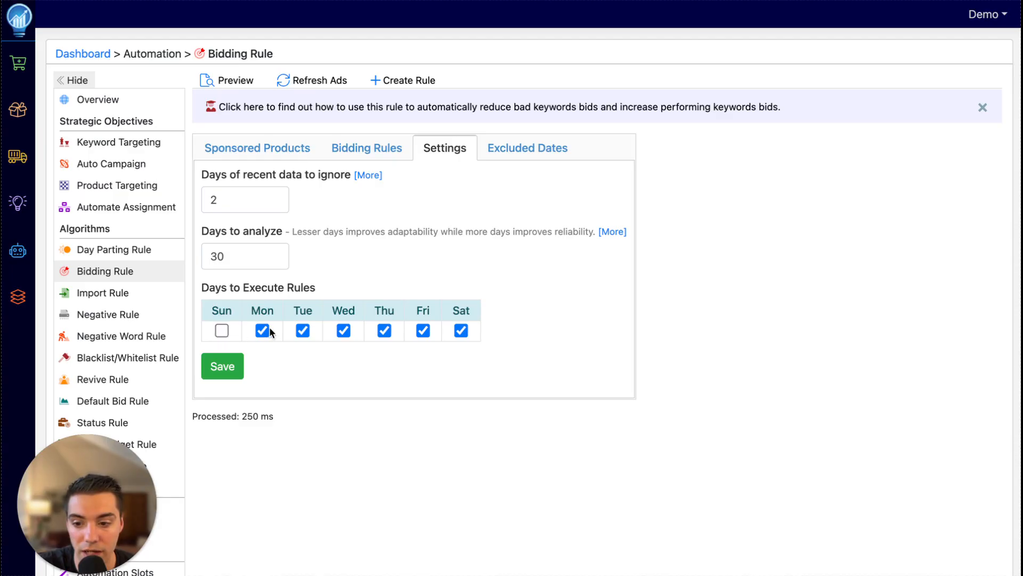
pyautogui.click(223, 366)
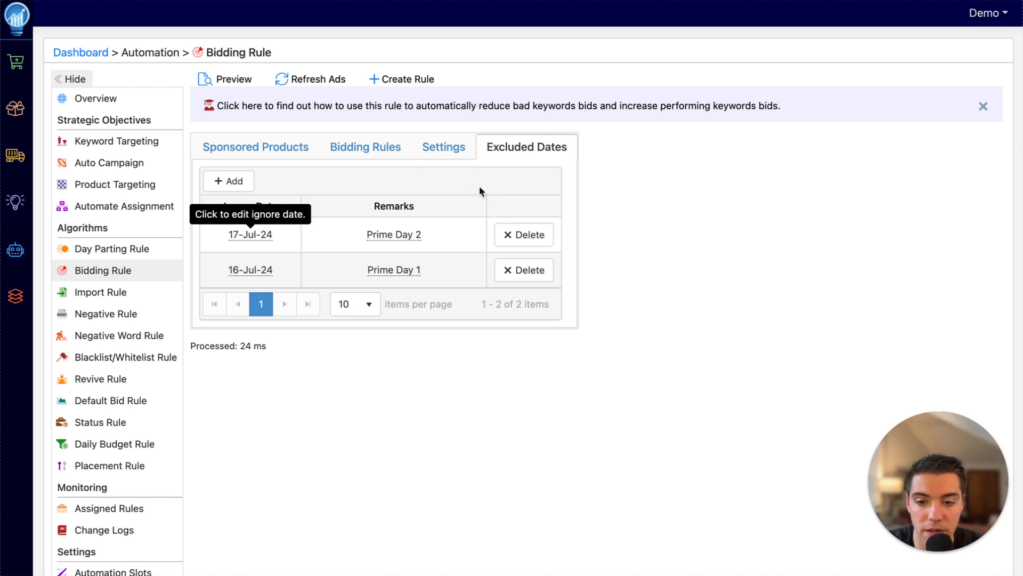
# Revisit the bidding rule settings, then examine the list of existing bidding rules across all its columns.
pyautogui.click(452, 153)
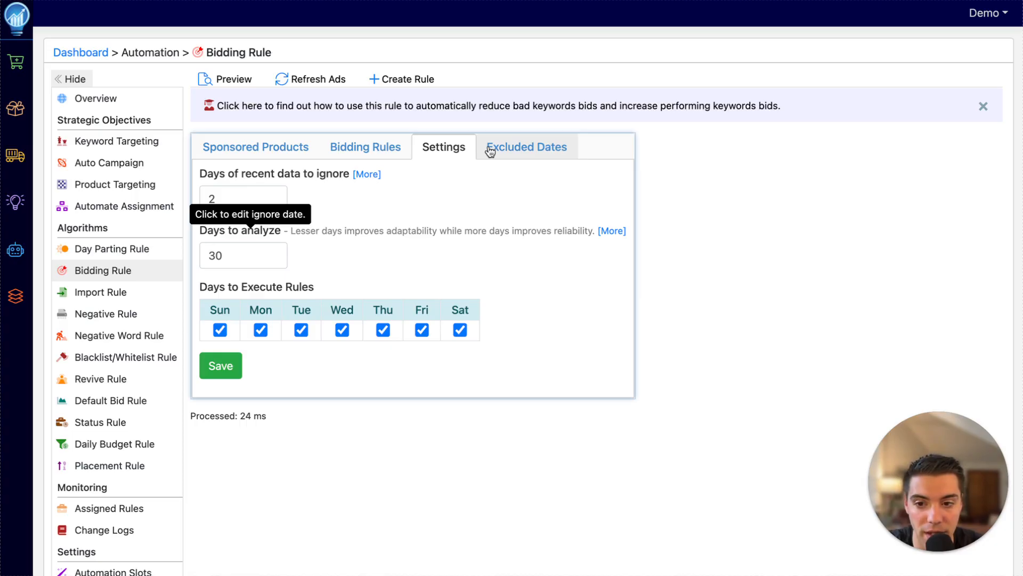
pyautogui.click(367, 160)
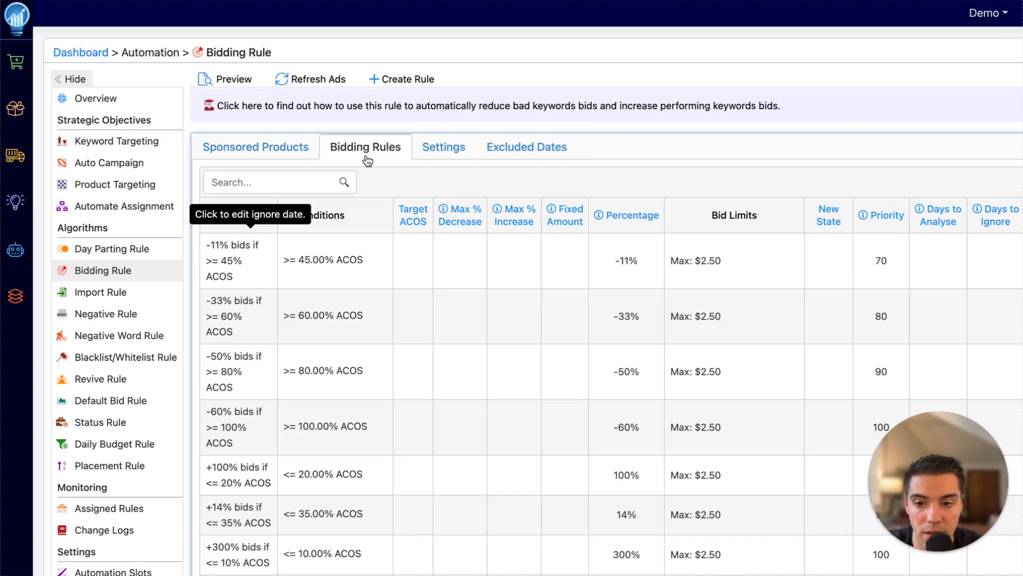
pyautogui.scroll(-1, 421, 338)
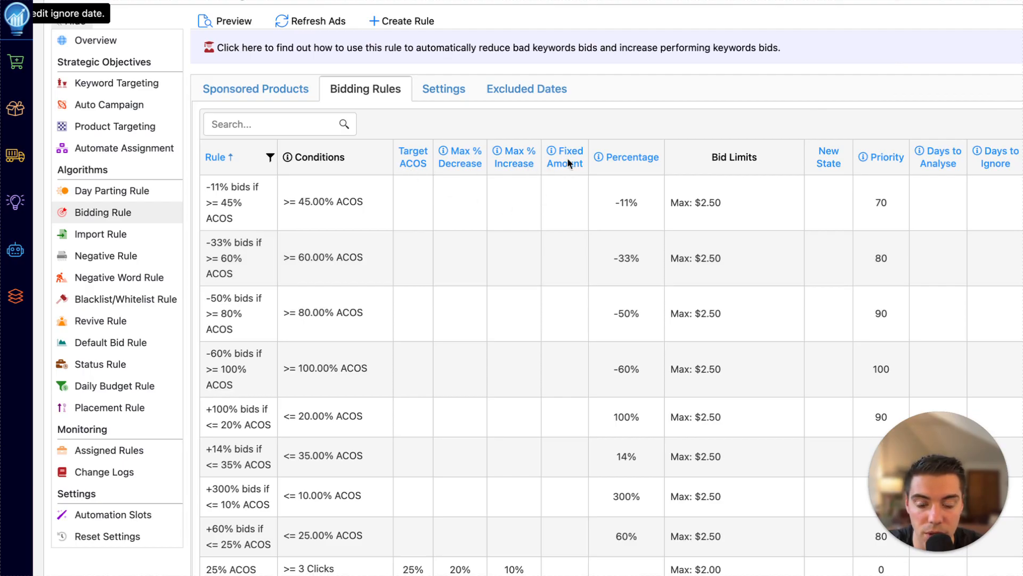
pyautogui.hscroll(3, 601, 161)
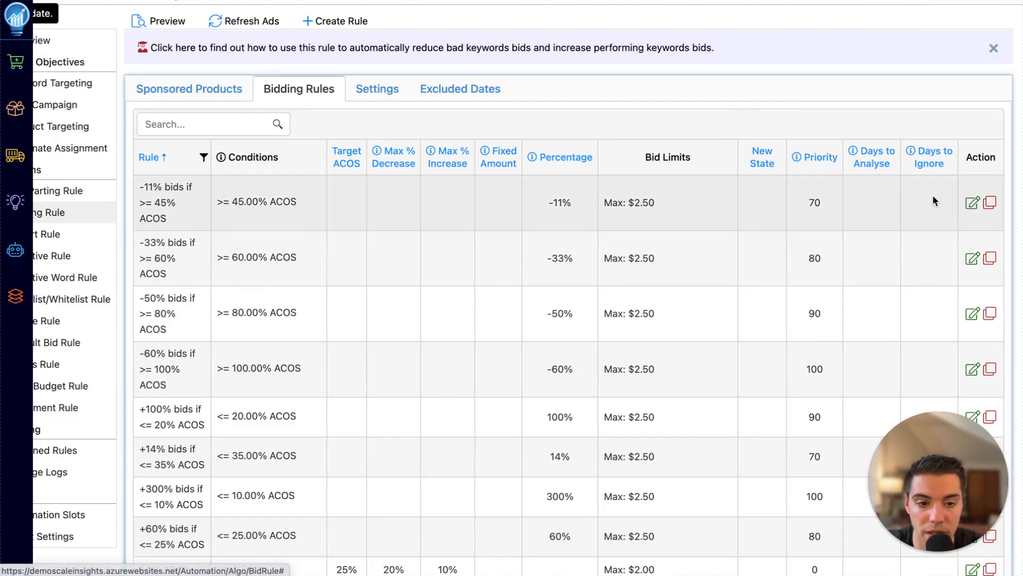
# Open the rule "-11% bids if >= 45% ACOS" for editing and examine its criteria, priority, bid limits and observation days.
pyautogui.click(661, 219)
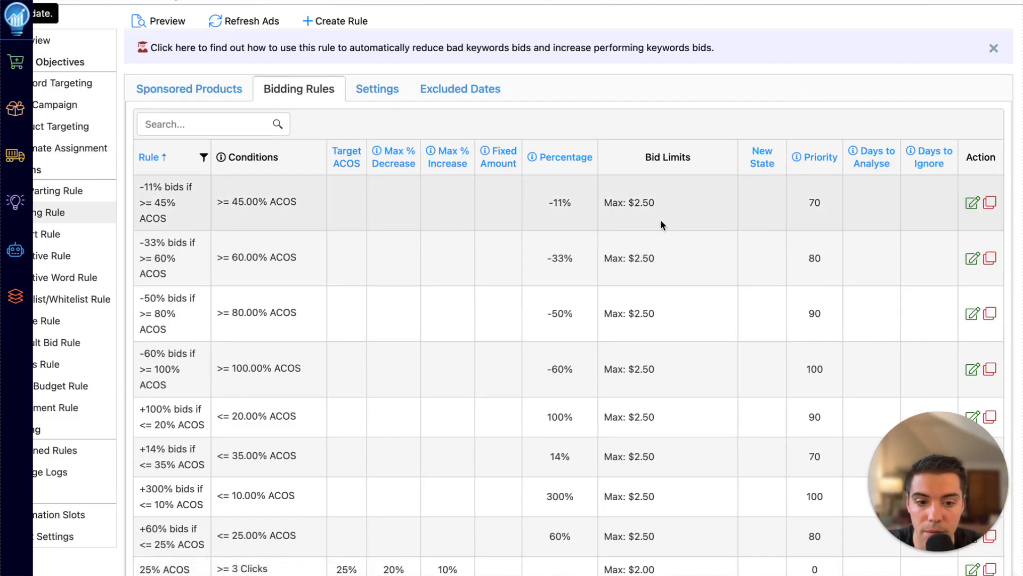
pyautogui.scroll(-2, 458, 322)
pyautogui.scroll(-2, 459, 326)
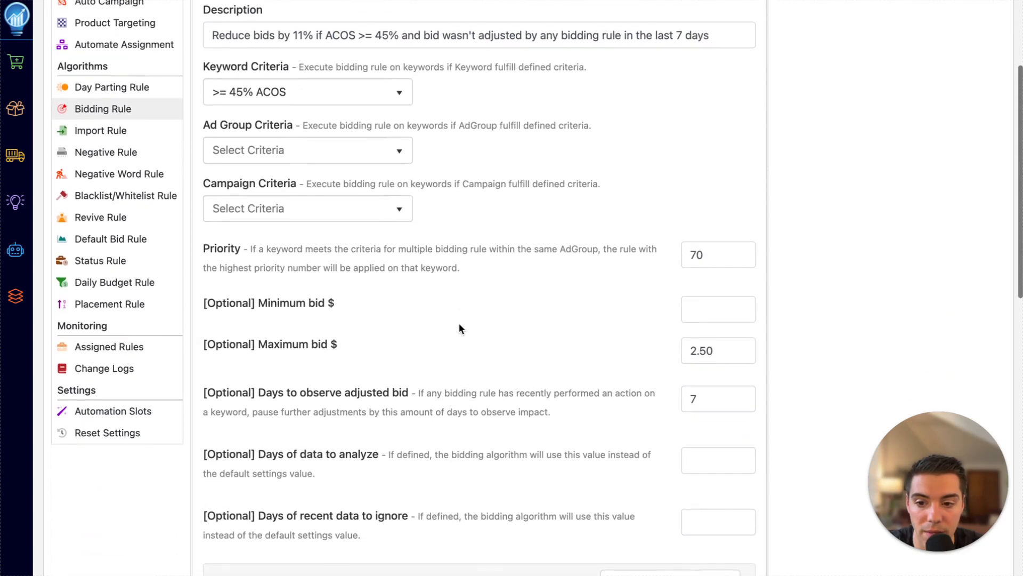
pyautogui.scroll(3, 460, 326)
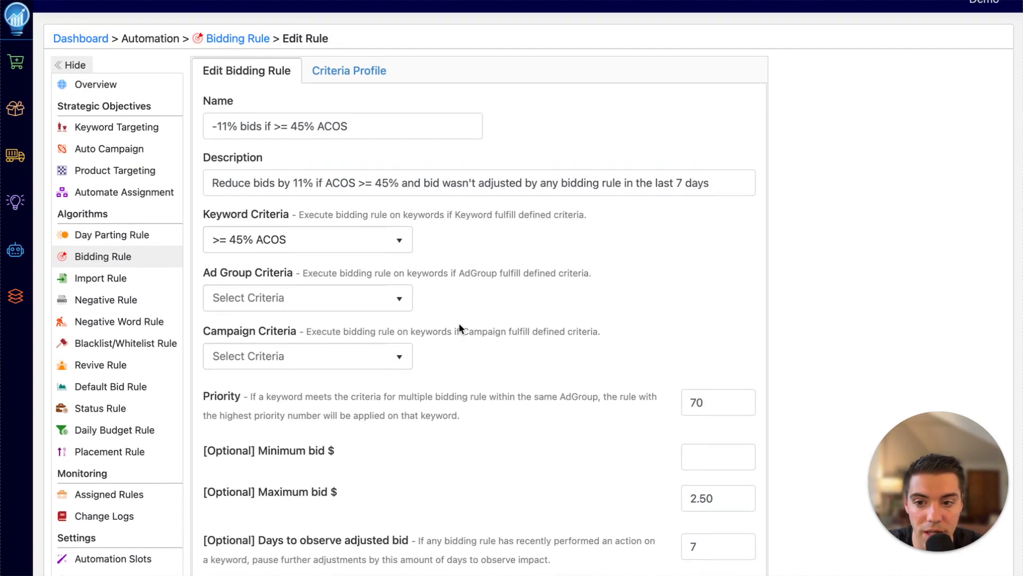
pyautogui.scroll(1, 442, 311)
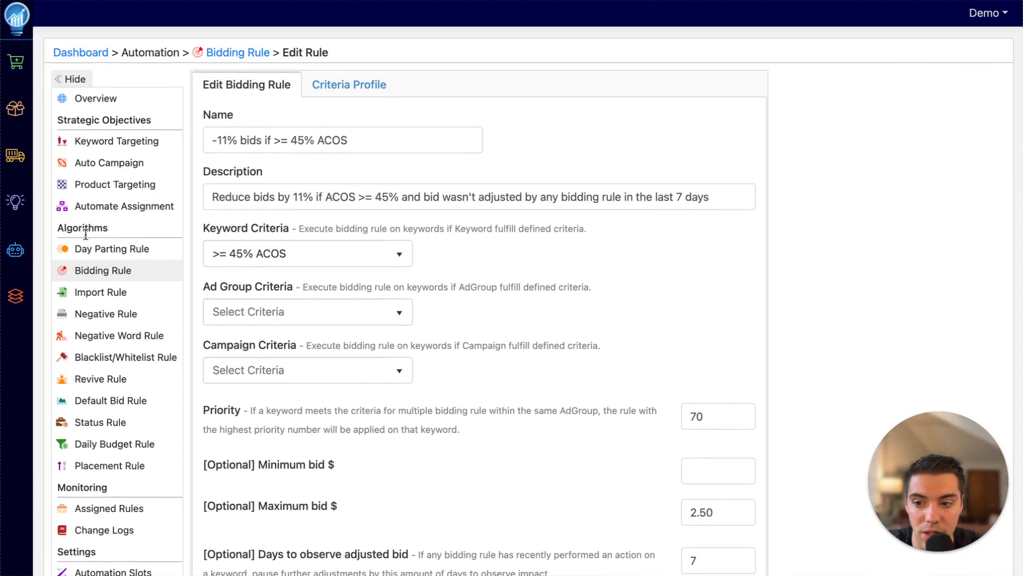
# Return to the bidding rules list and start a new bidding rule named "25% Target ACOS Rule".
pyautogui.click(91, 273)
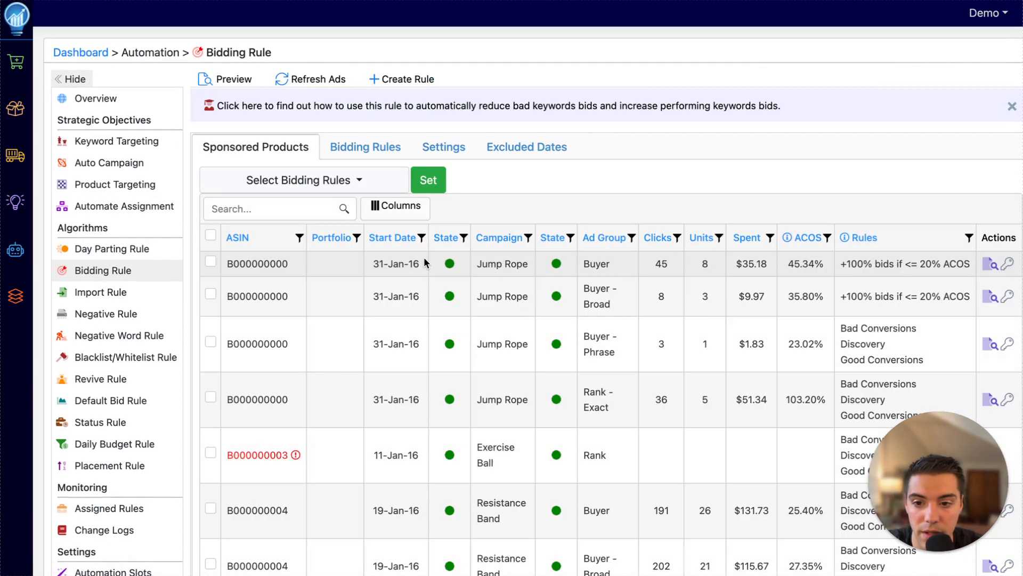
pyautogui.click(350, 150)
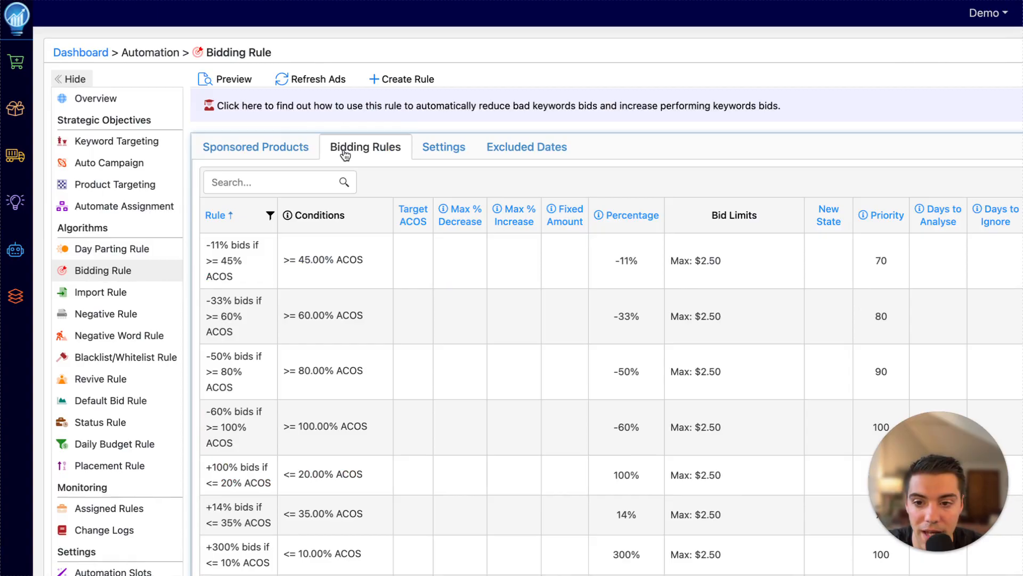
pyautogui.click(396, 81)
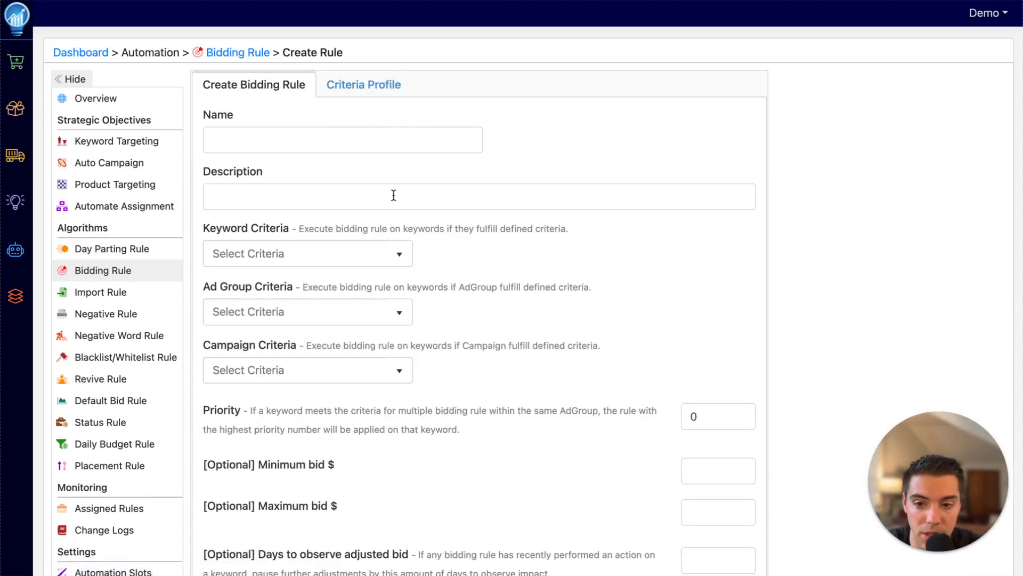
pyautogui.click(320, 141)
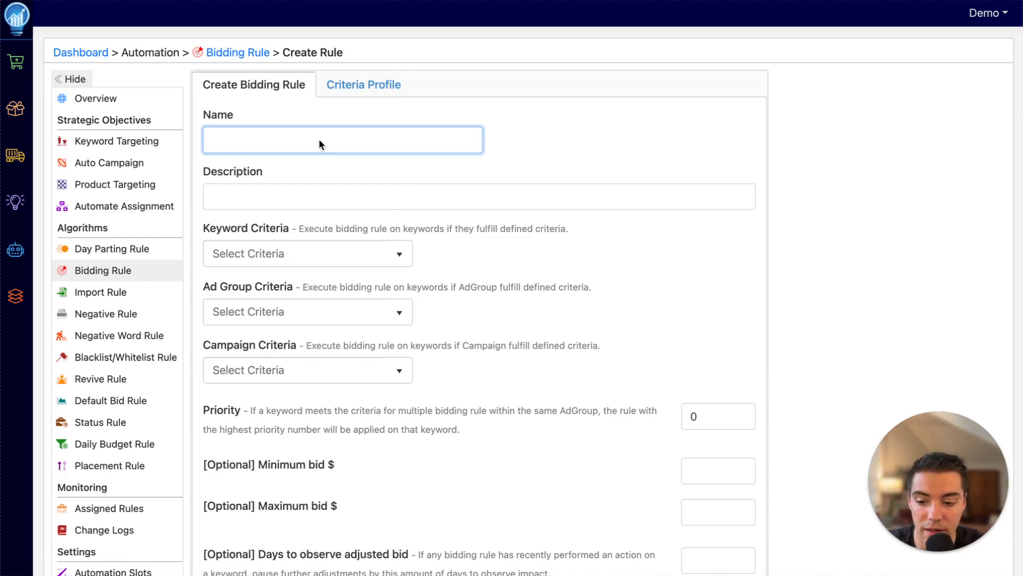
pyautogui.write('25% ')
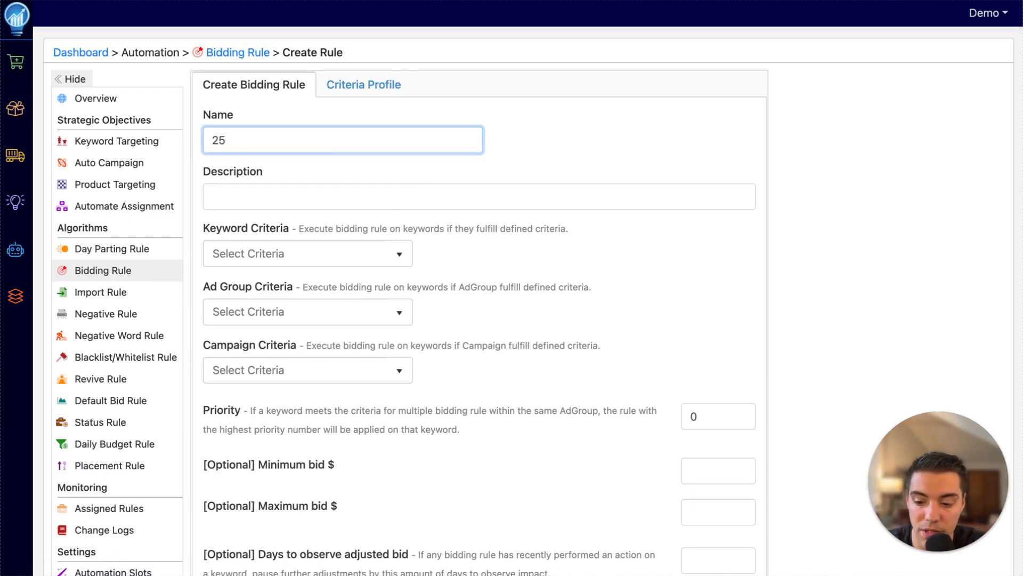
pyautogui.write('TAR')
pyautogui.press('BackSpace')
pyautogui.press('BackSpace')
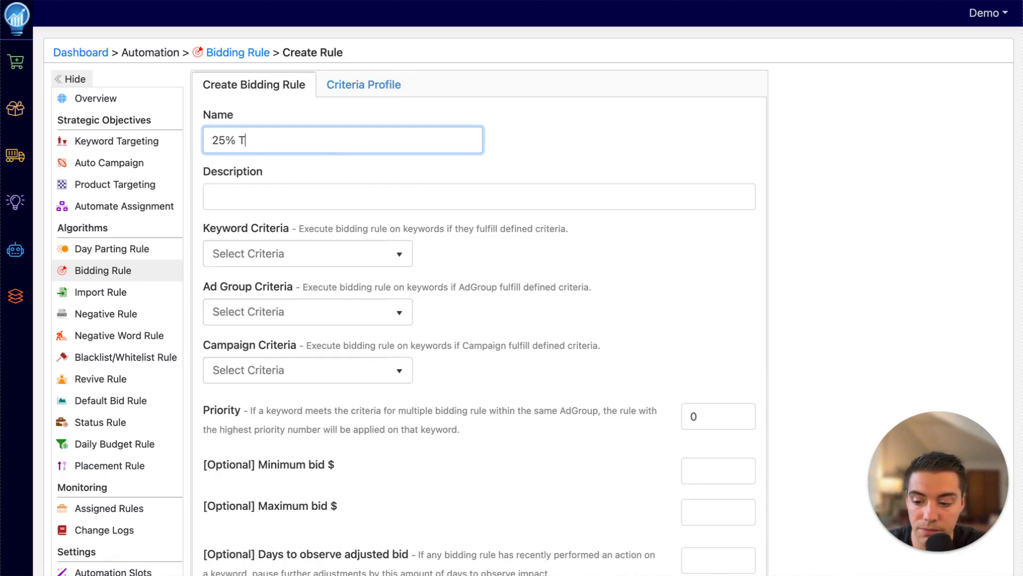
pyautogui.write('arget ACOS Rule')
# Enter "25% Target ACOS on Exact Match Campaigns" as the new rule's description.
pyautogui.click(256, 188)
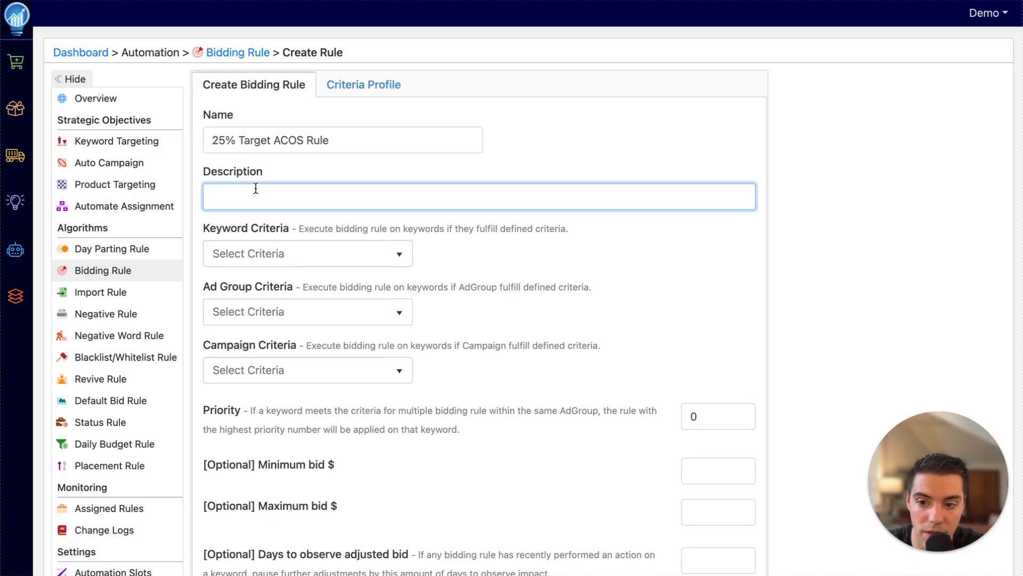
pyautogui.write('25')
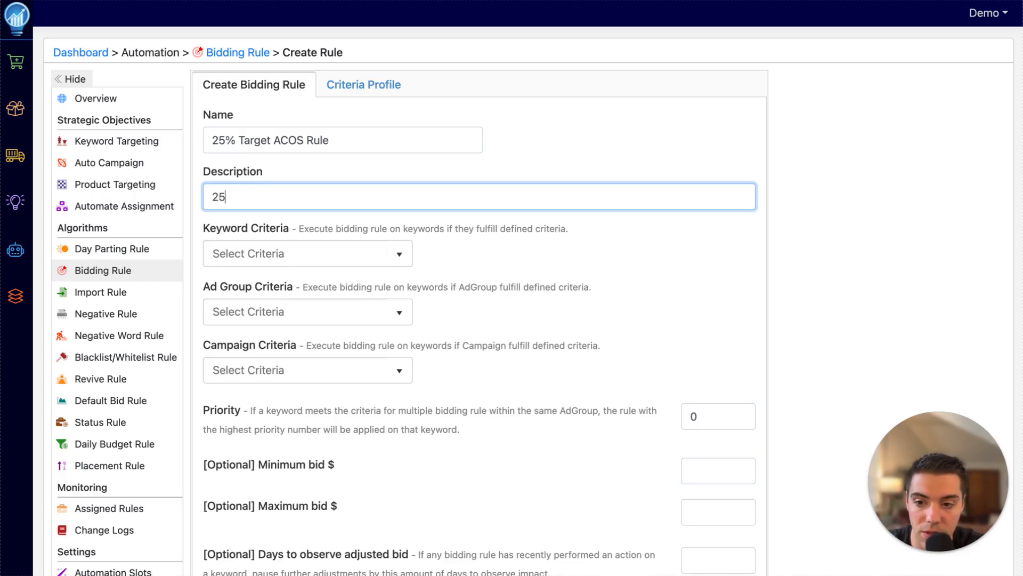
pyautogui.write('% Target')
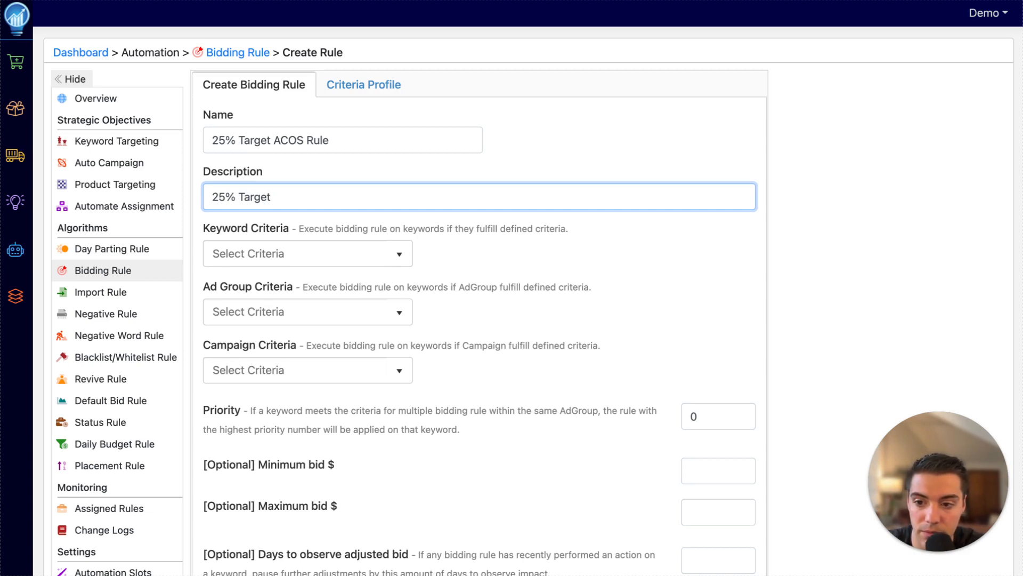
pyautogui.write('ACOS on Exact Match Campaigns')
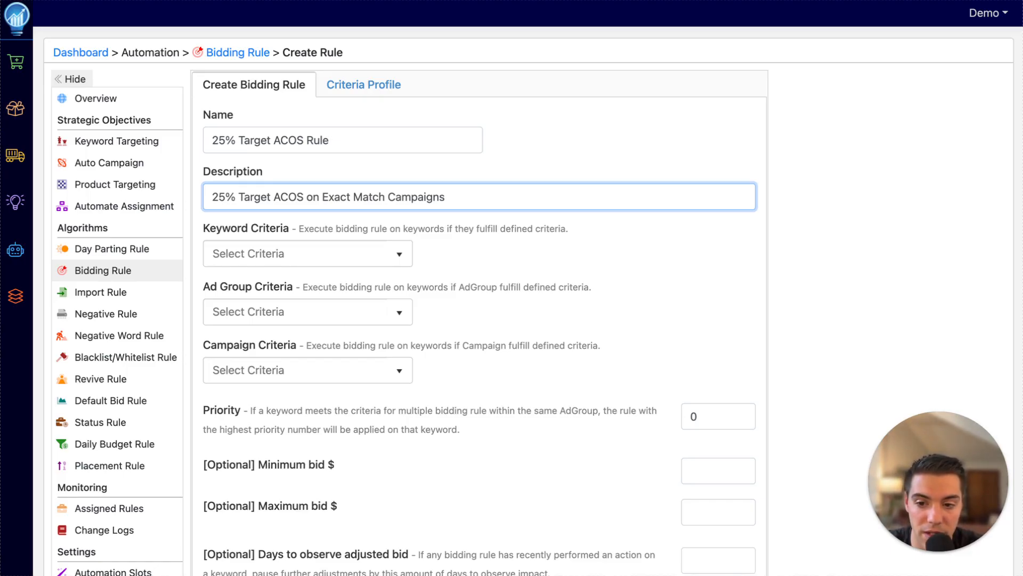
pyautogui.scroll(-2, 300, 209)
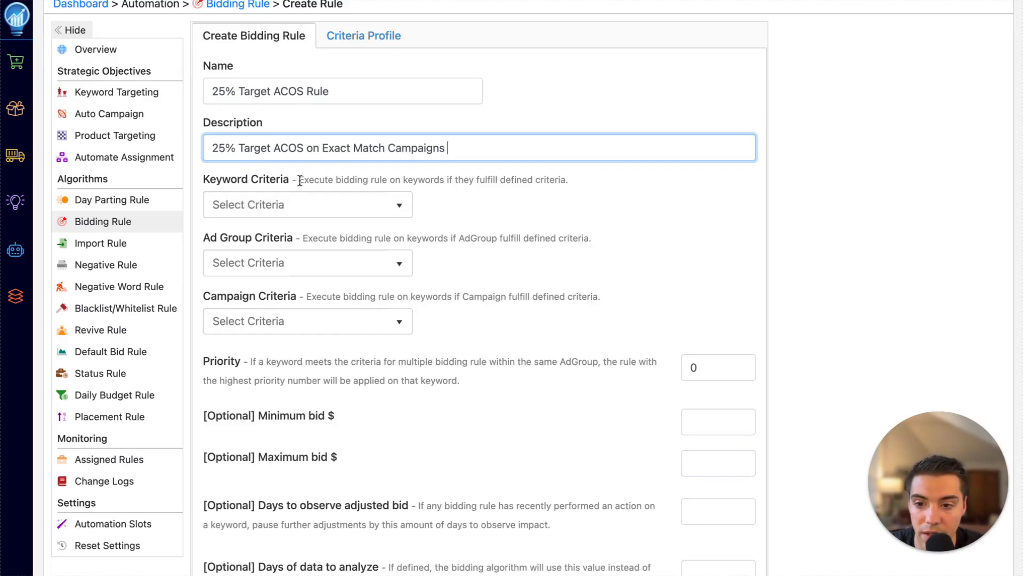
# Examine the keyword criteria description and the selectable criteria with their ACOS and click conditions.
pyautogui.moveTo(300, 181); pyautogui.dragTo(326, 183)
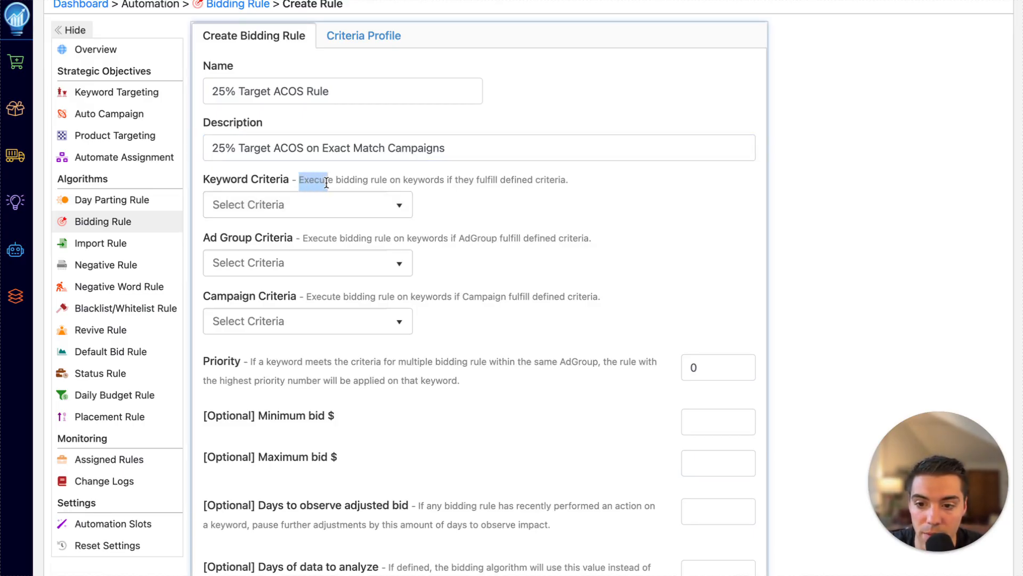
pyautogui.click(374, 180)
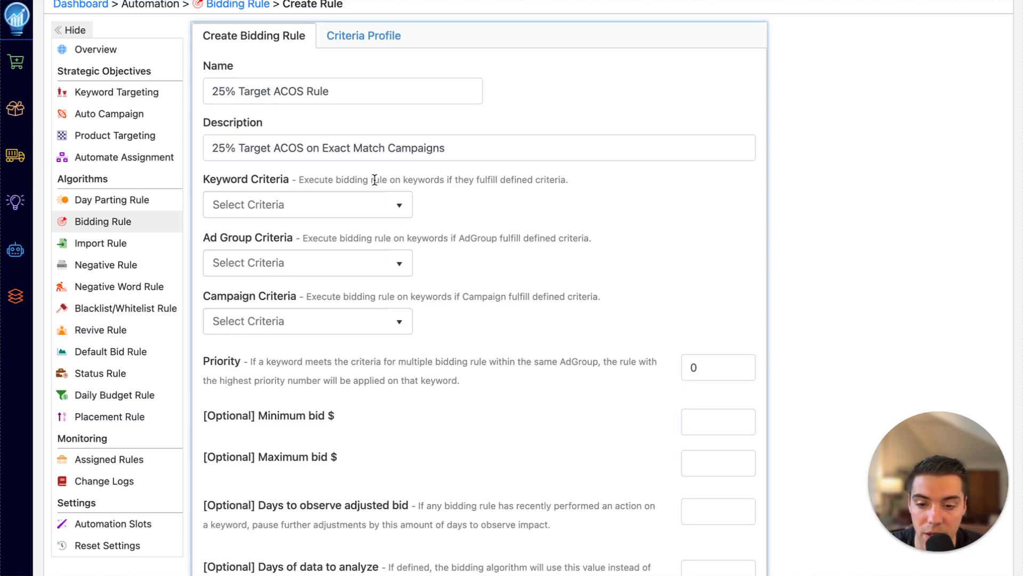
pyautogui.click(344, 206)
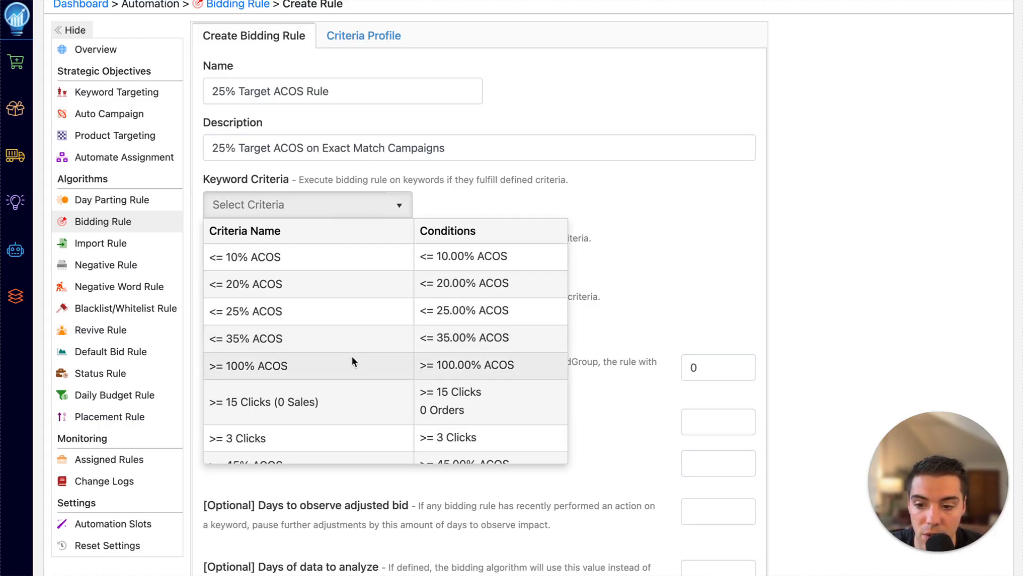
pyautogui.scroll(-2, 351, 356)
pyautogui.scroll(1, 352, 356)
pyautogui.scroll(1, 352, 361)
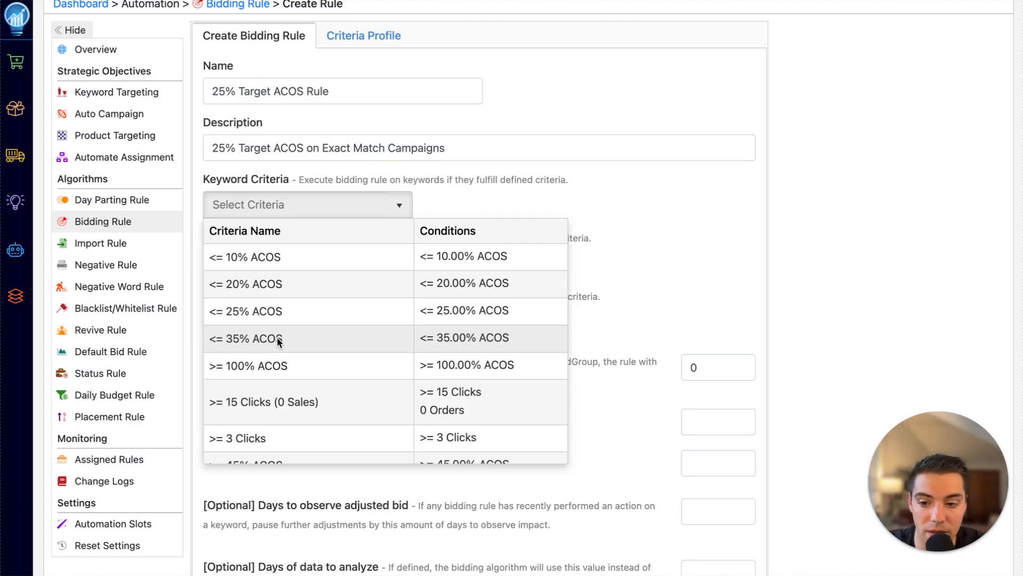
pyautogui.scroll(-2, 278, 341)
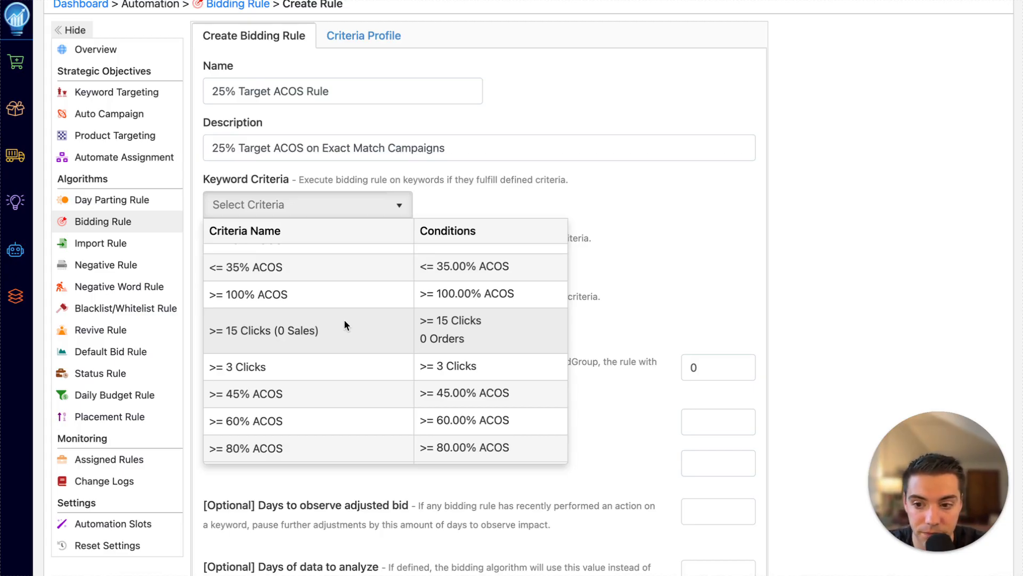
pyautogui.scroll(5, 344, 319)
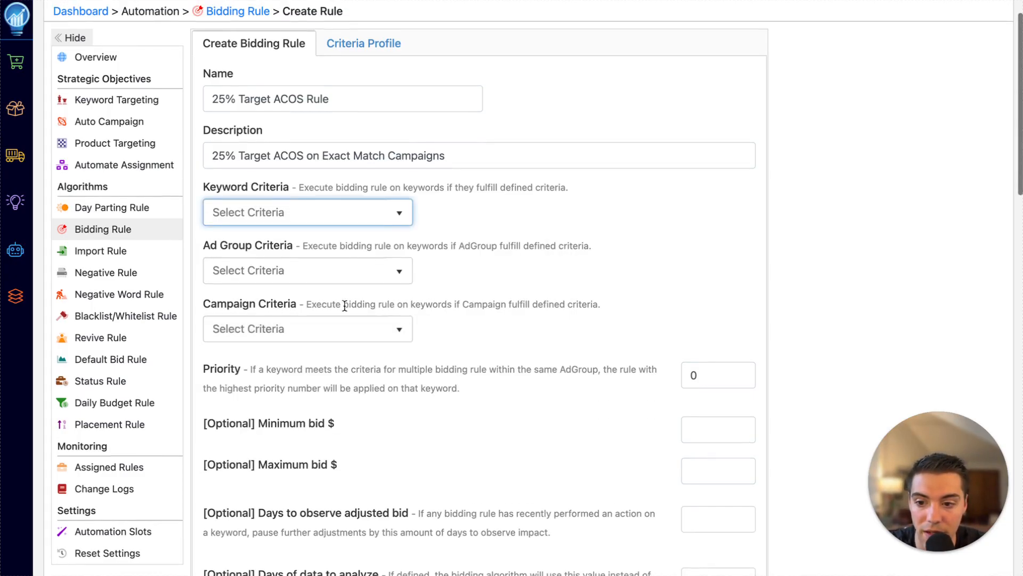
pyautogui.click(332, 209)
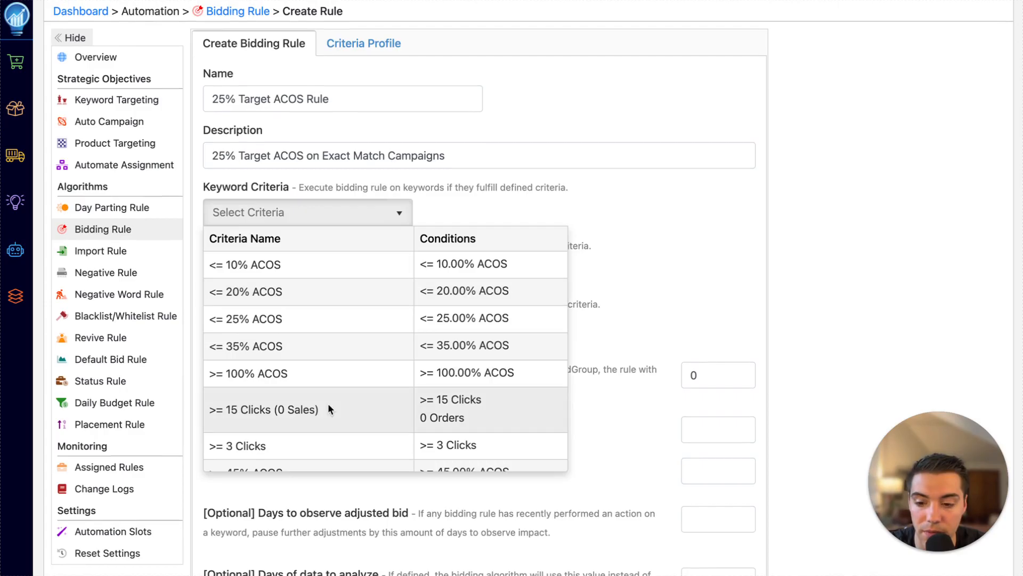
pyautogui.scroll(-1, 329, 409)
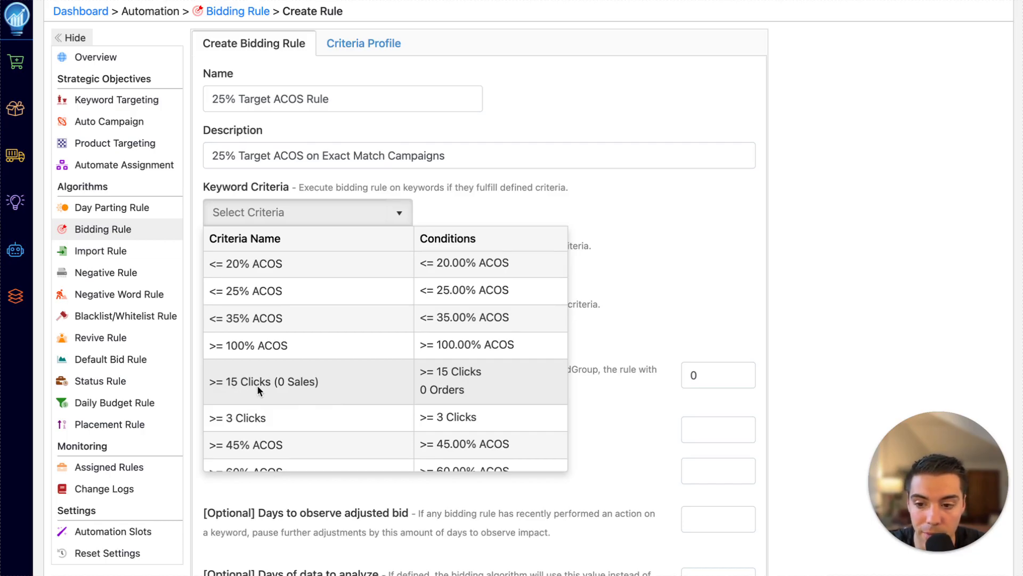
pyautogui.scroll(-2, 289, 365)
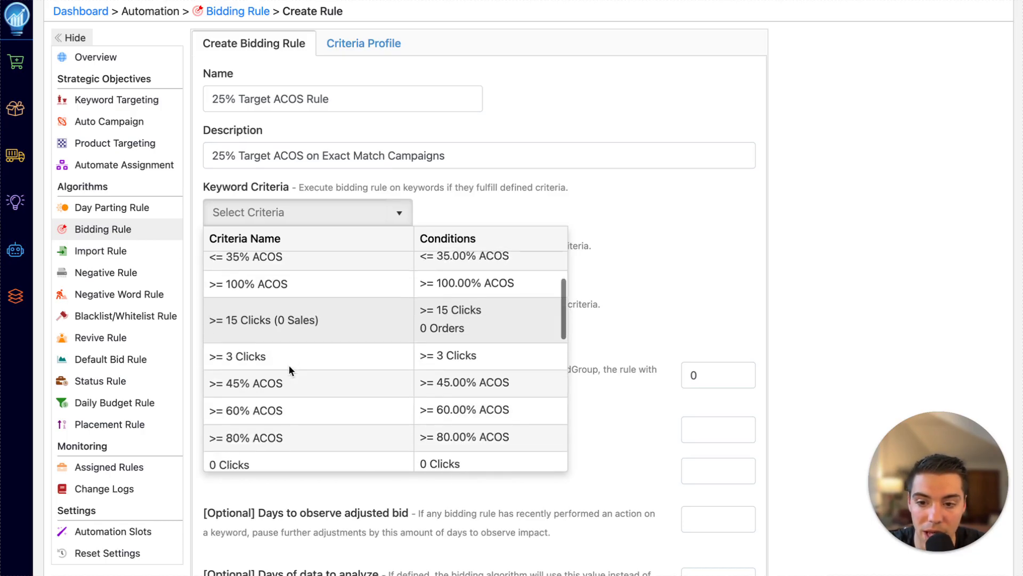
pyautogui.scroll(3, 289, 364)
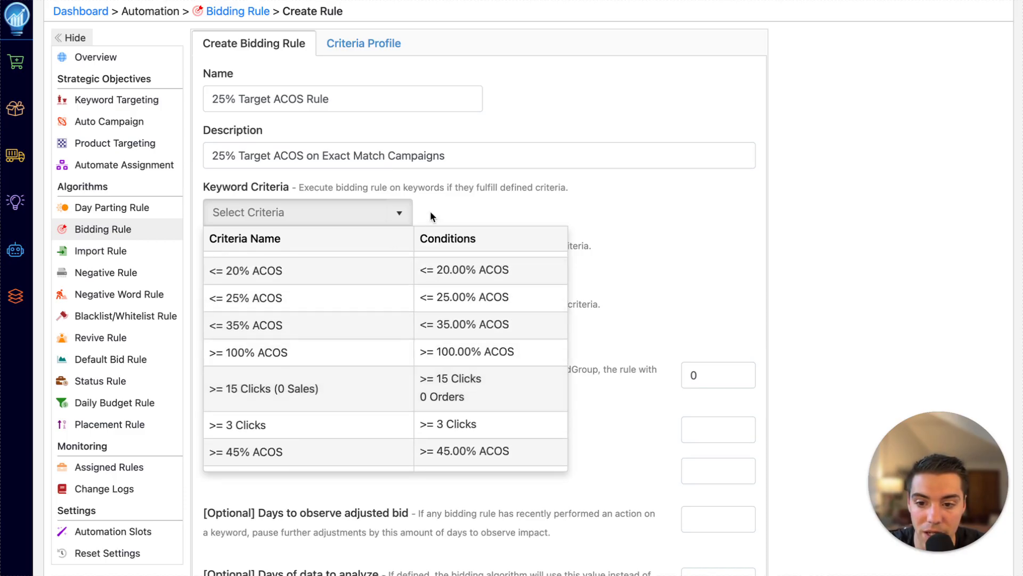
pyautogui.click(443, 200)
# Start a new criteria profile from the existing criteria profiles and name it "15 Clicks".
pyautogui.click(334, 50)
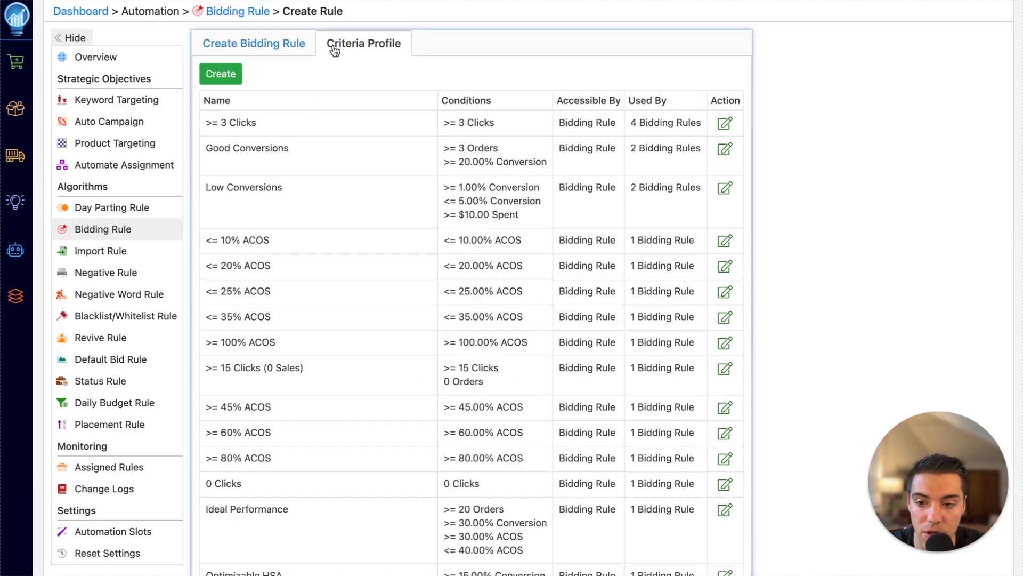
pyautogui.click(222, 80)
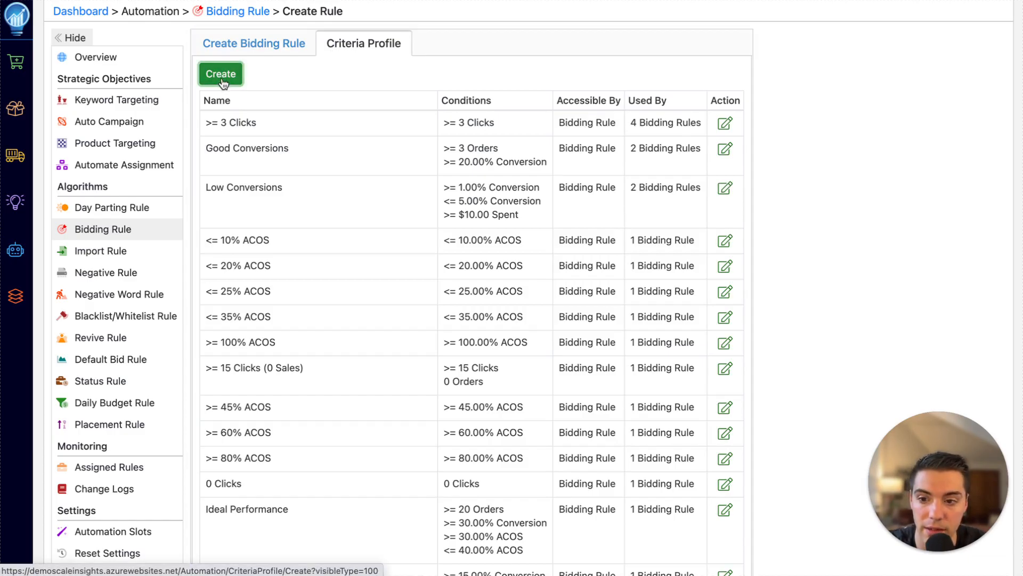
pyautogui.click(244, 99)
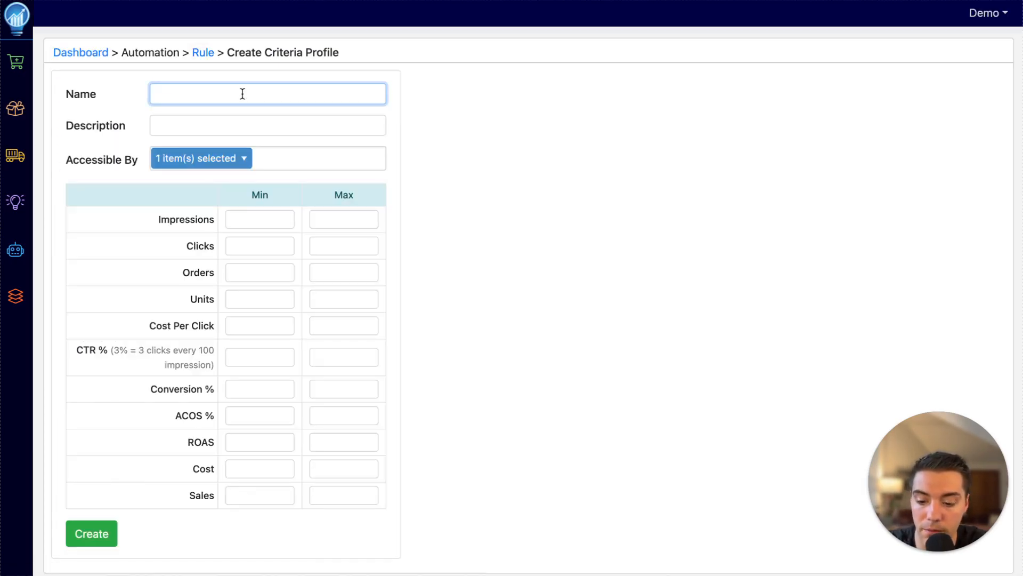
pyautogui.write('15 Ci')
pyautogui.press('BackSpace')
pyautogui.write('licks')
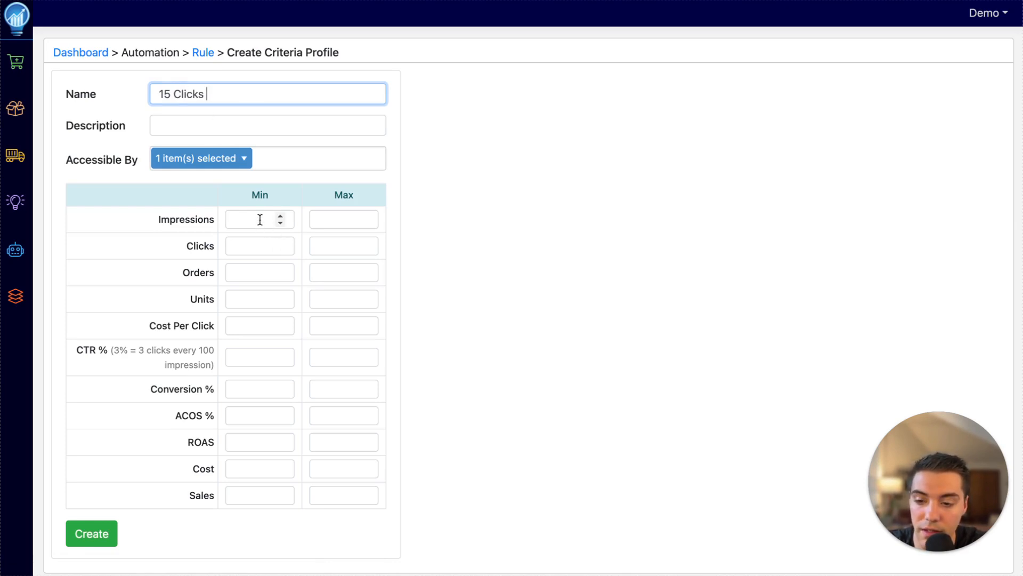
# Set the profile's minimum clicks to 15 and create the criteria profile.
pyautogui.click(249, 242)
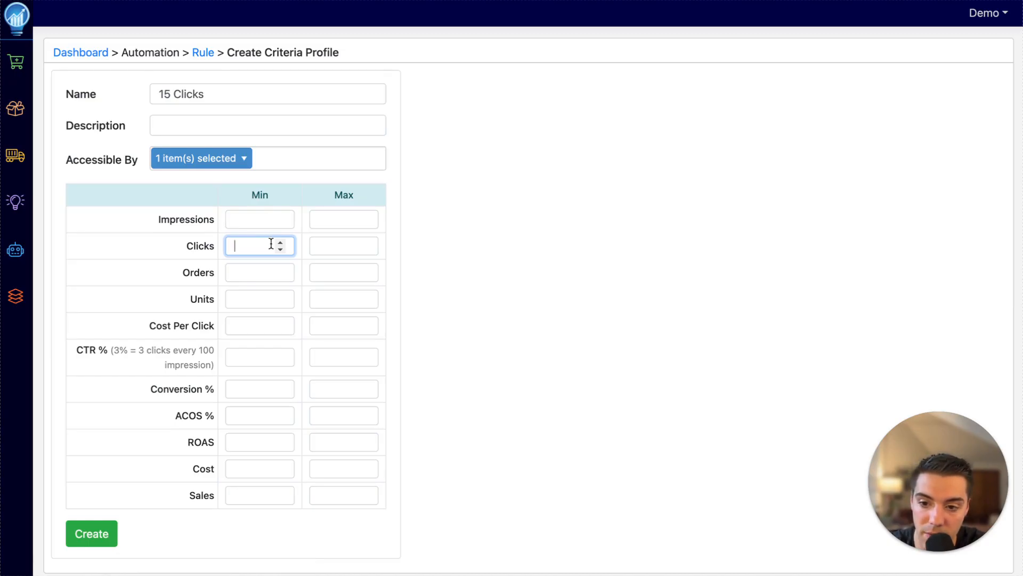
pyautogui.write('15')
pyautogui.click(462, 261)
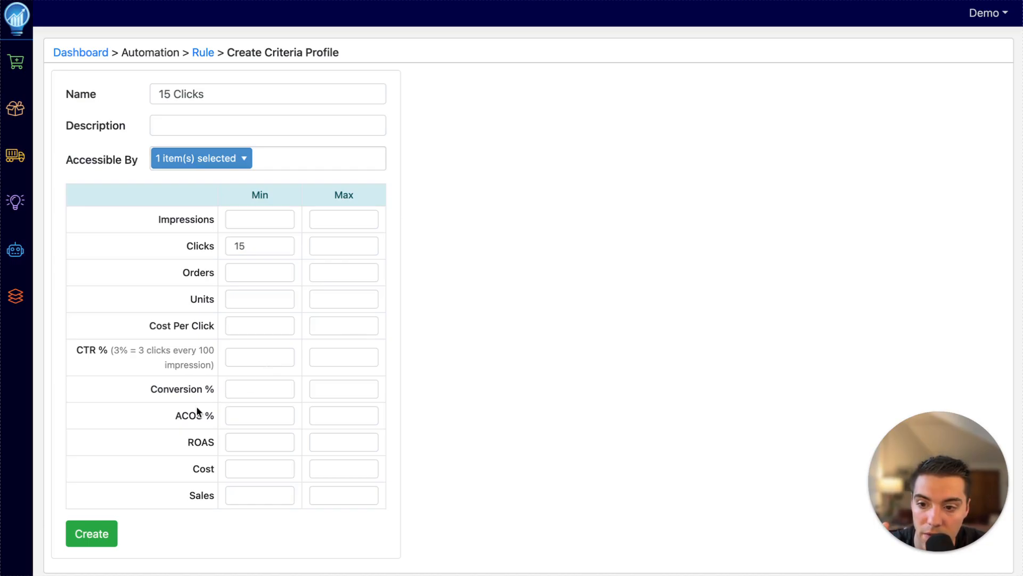
pyautogui.click(101, 532)
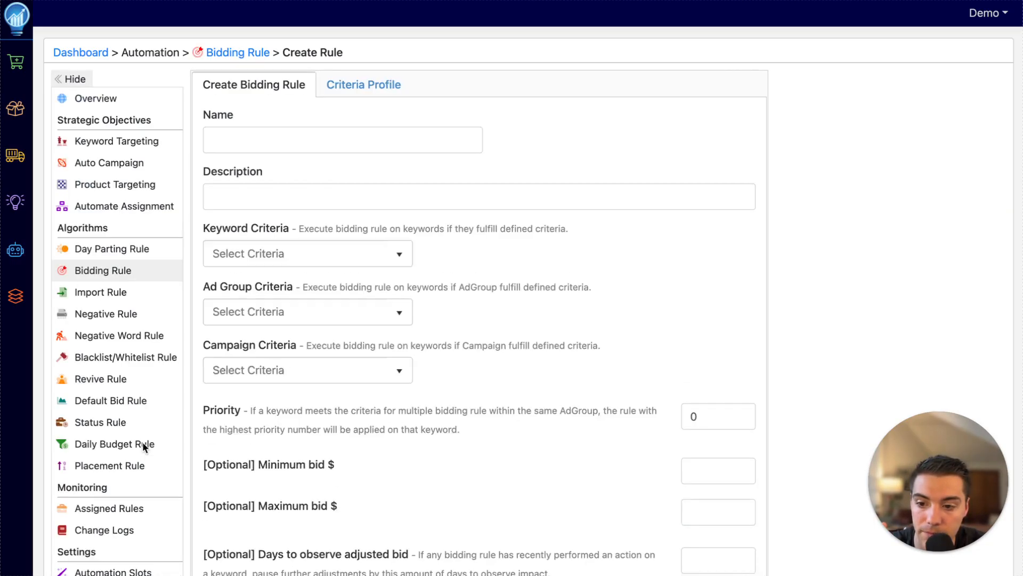
# Set the new bidding rule's keyword criteria to the "15 Clicks" profile.
pyautogui.click(267, 253)
pyautogui.scroll(-2, 307, 375)
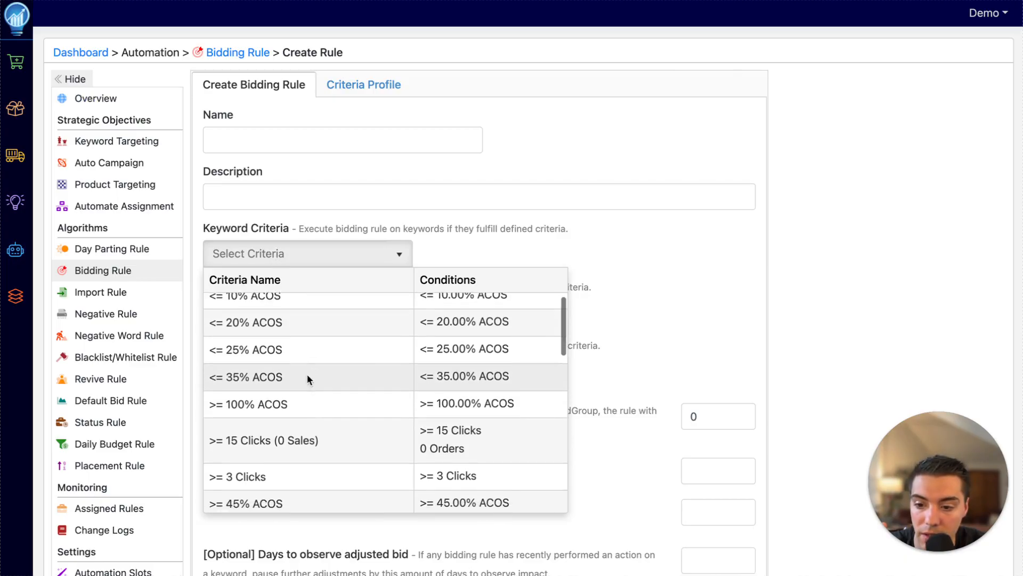
pyautogui.scroll(-8, 307, 373)
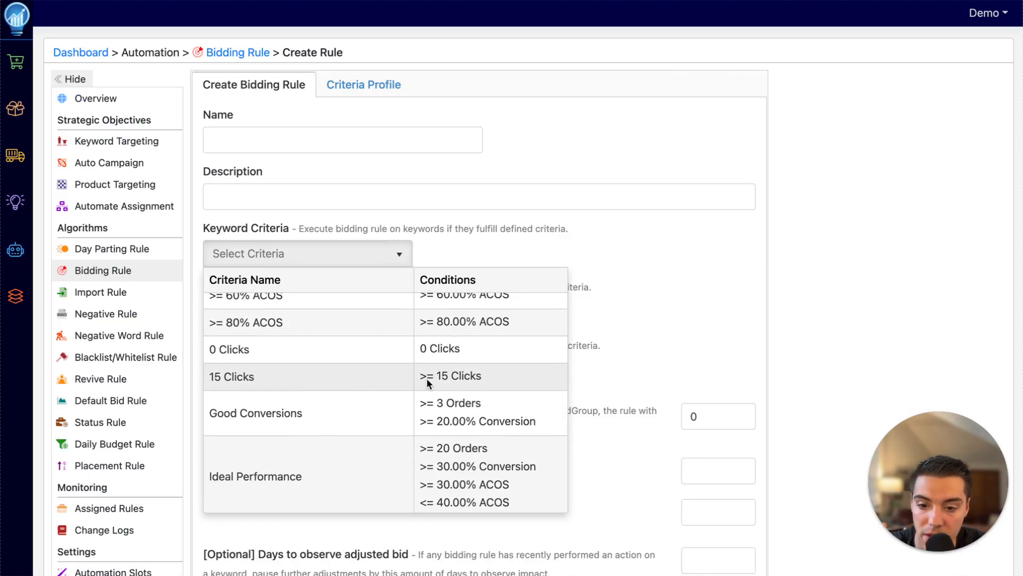
pyautogui.click(334, 378)
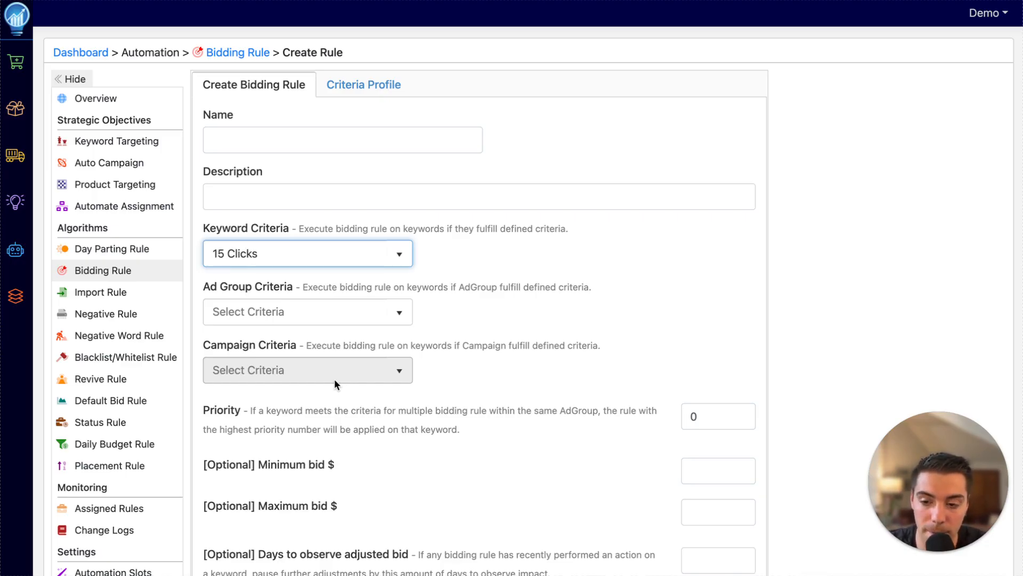
# Examine the rule's ad group and campaign criteria, priority, bid limits and target ACOS settings.
pyautogui.scroll(-2, 334, 378)
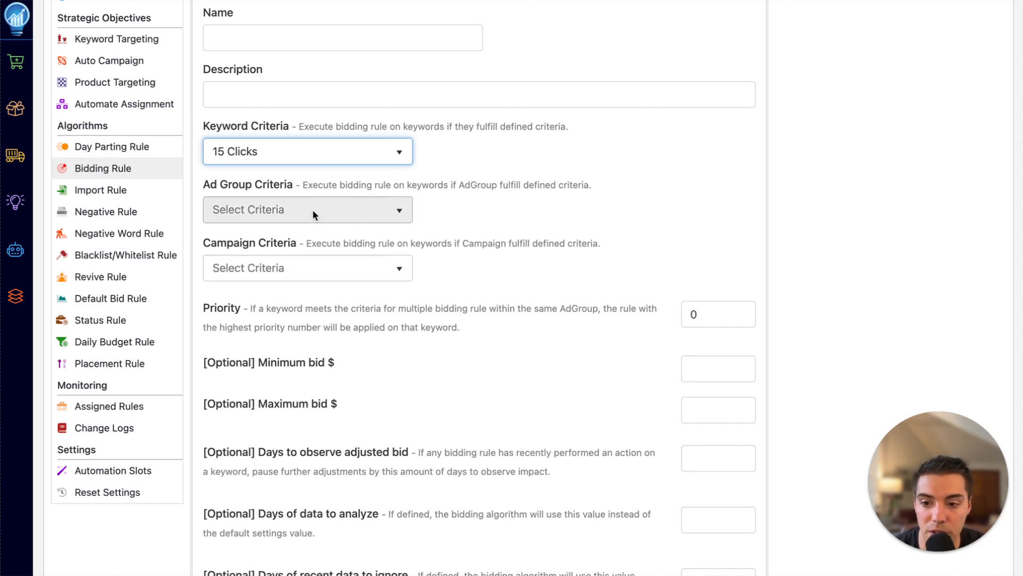
pyautogui.scroll(-2, 621, 336)
pyautogui.scroll(-2, 622, 336)
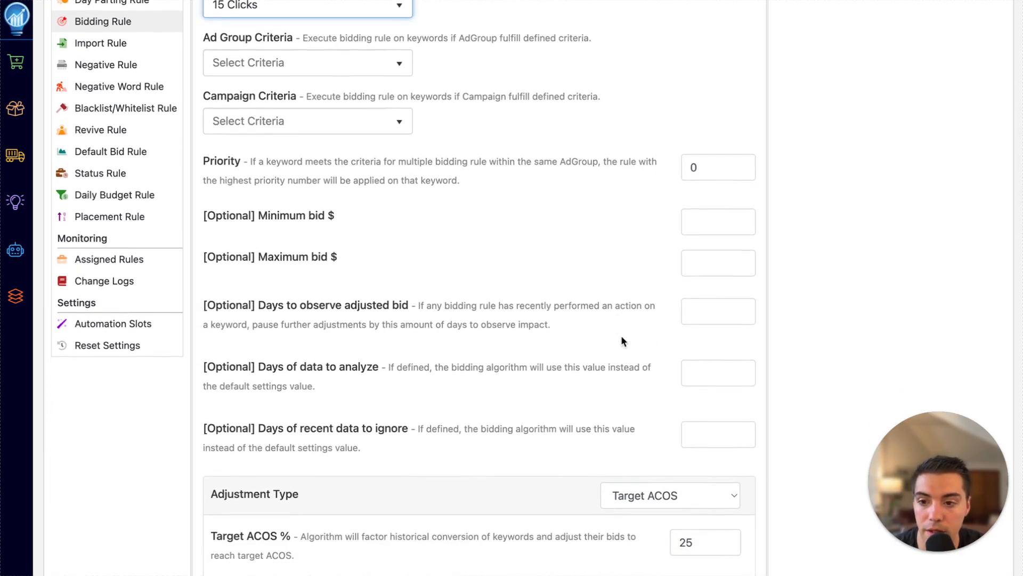
pyautogui.moveTo(691, 166); pyautogui.dragTo(703, 167)
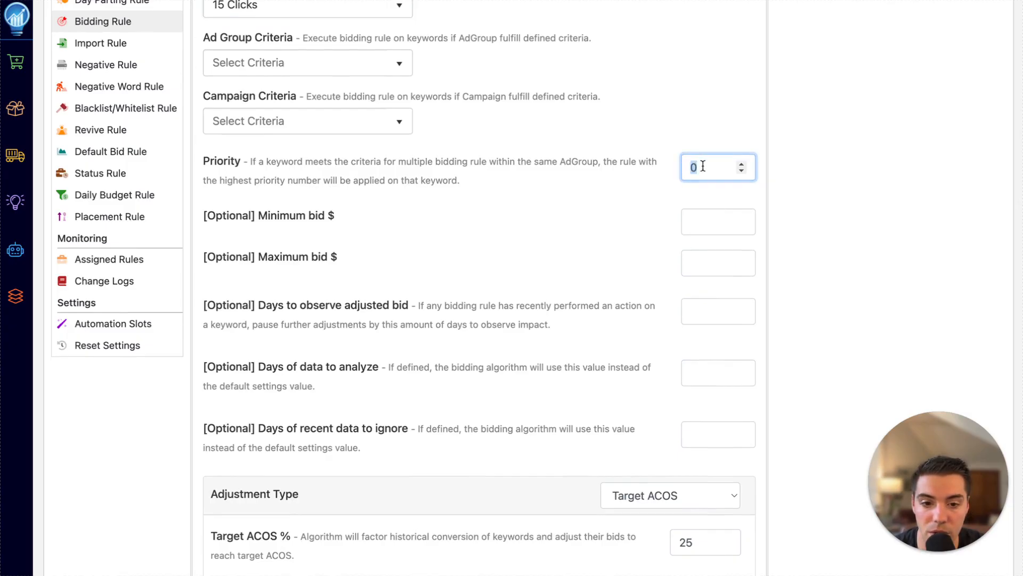
pyautogui.click(703, 167)
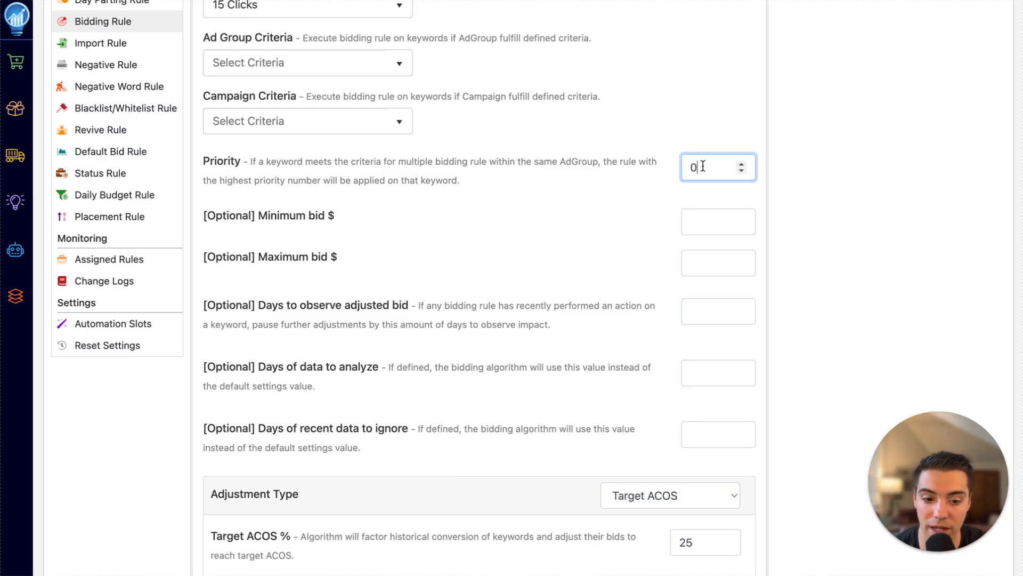
pyautogui.scroll(-3, 346, 200)
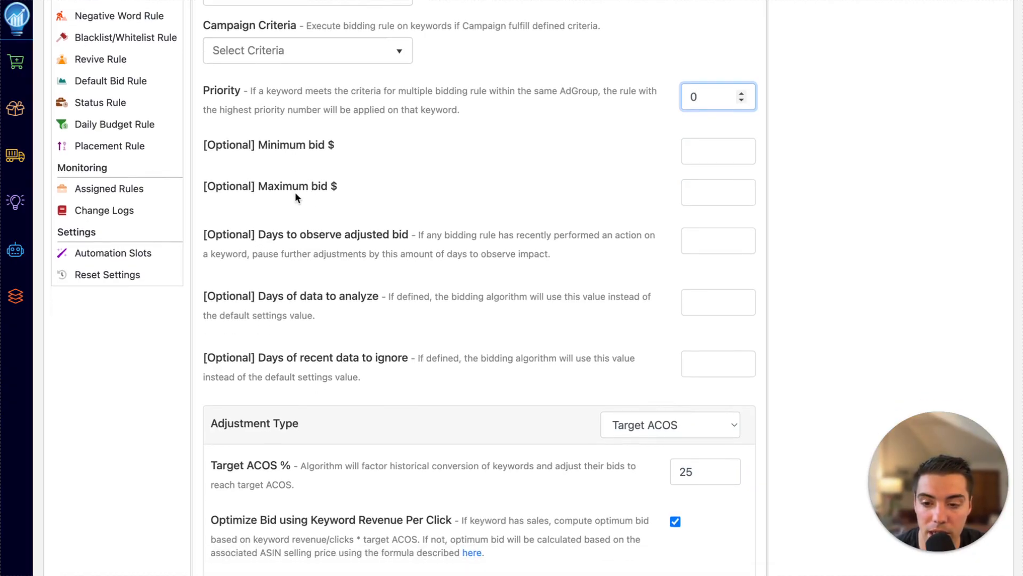
pyautogui.scroll(5, 296, 193)
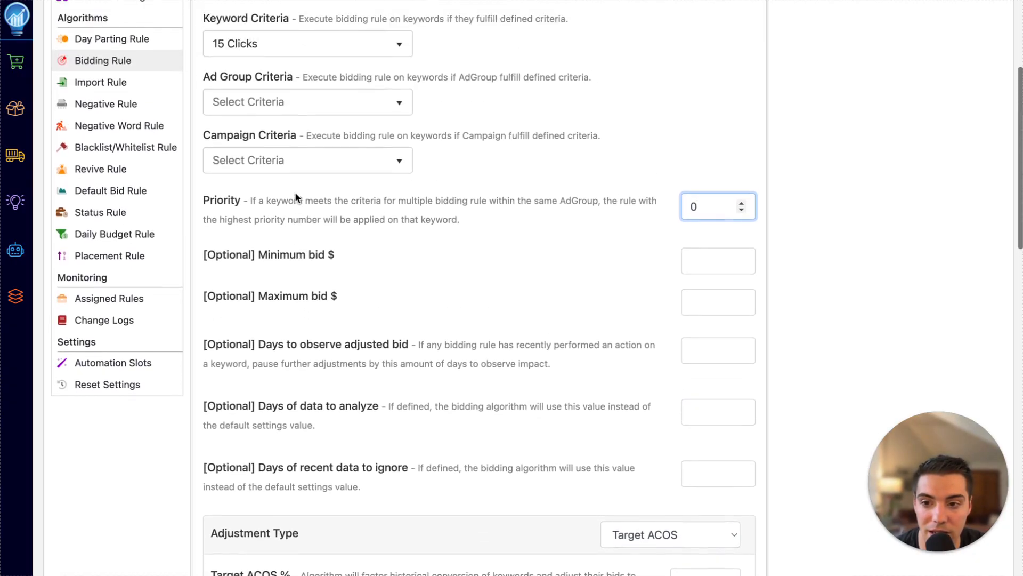
pyautogui.scroll(-1, 295, 196)
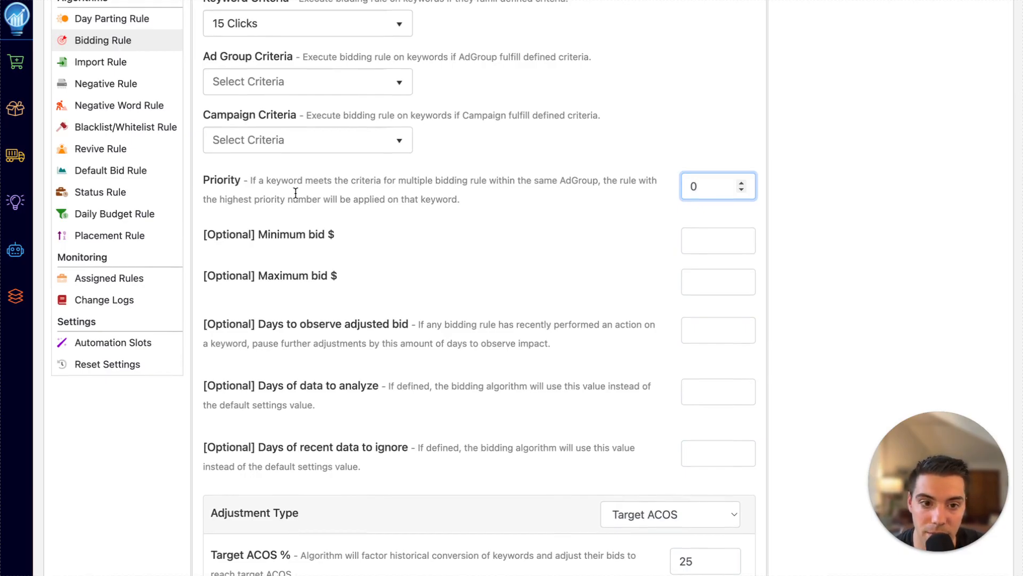
# Set the rule's maximum bid to $2.00 and leave the minimum bid blank.
pyautogui.click(696, 279)
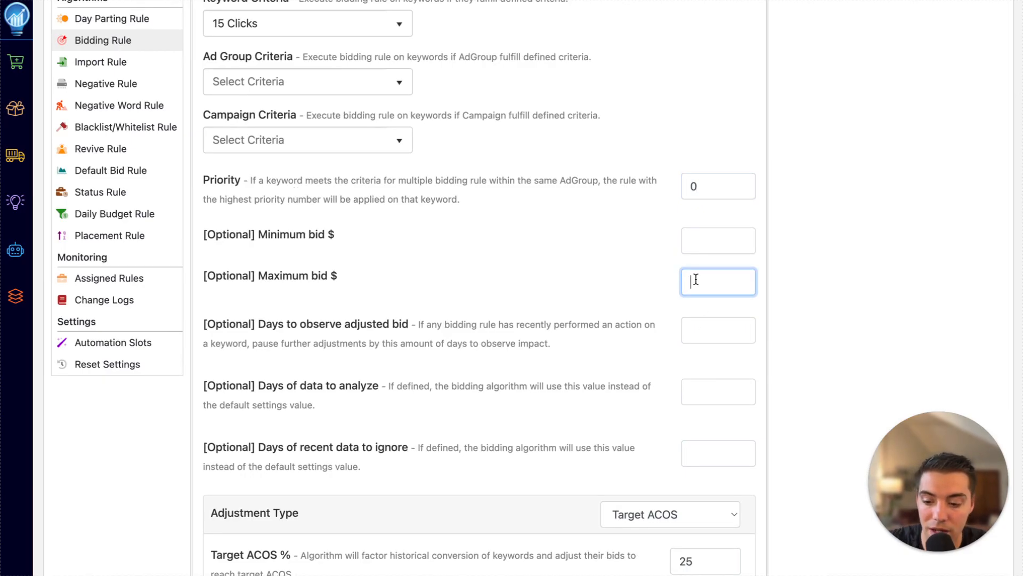
pyautogui.write('2.00')
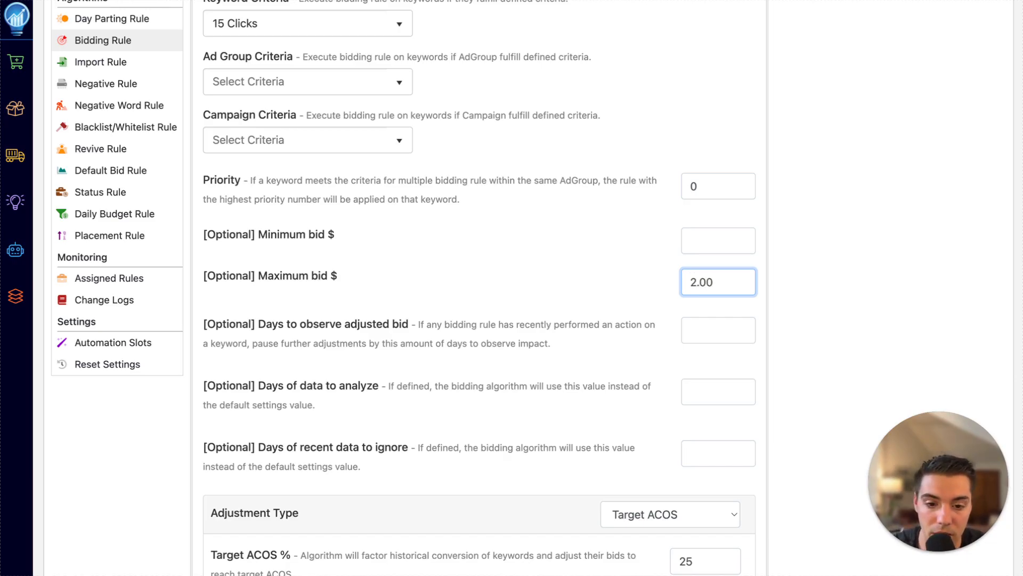
pyautogui.click(631, 262)
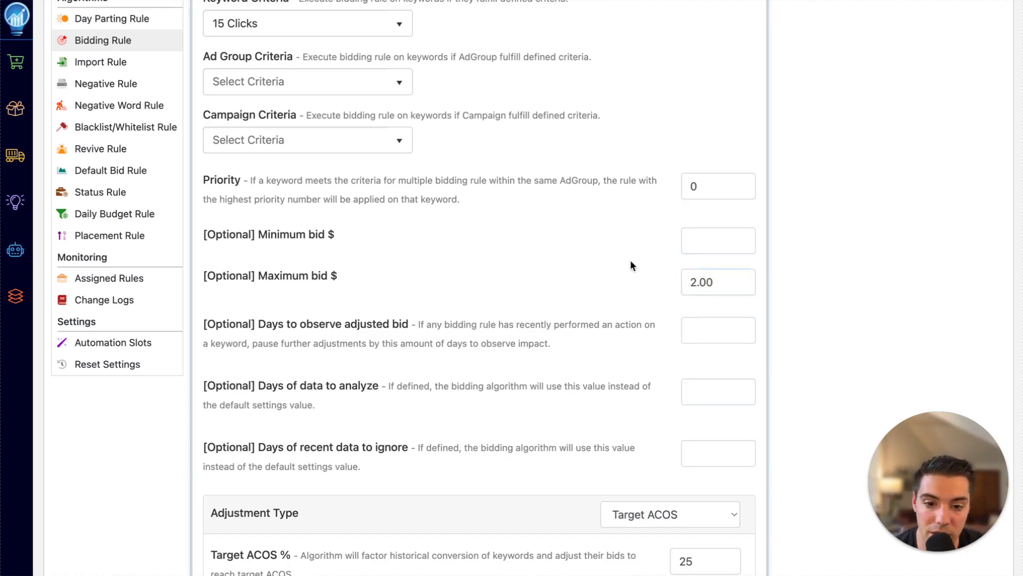
pyautogui.click(705, 240)
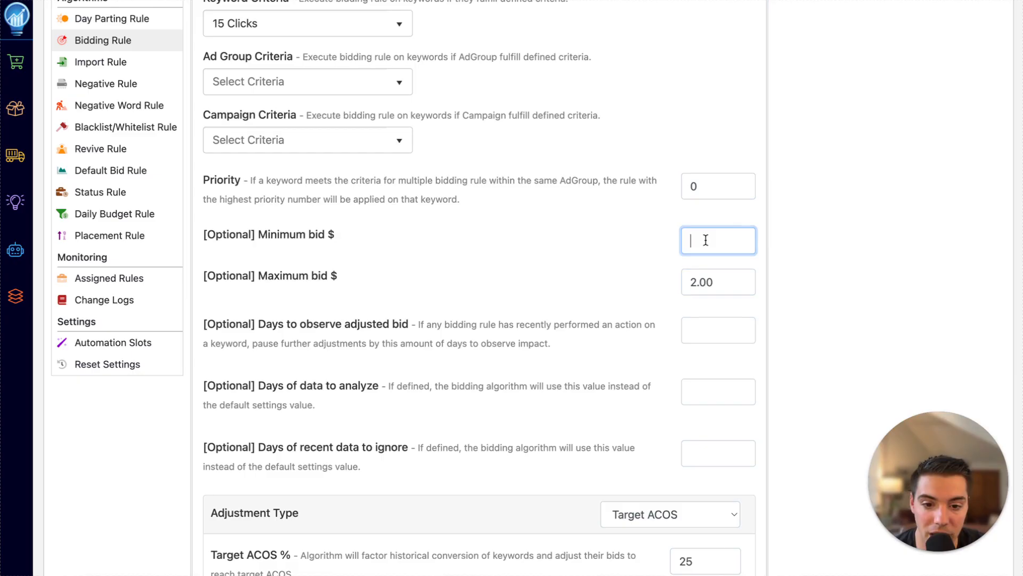
pyautogui.click(642, 260)
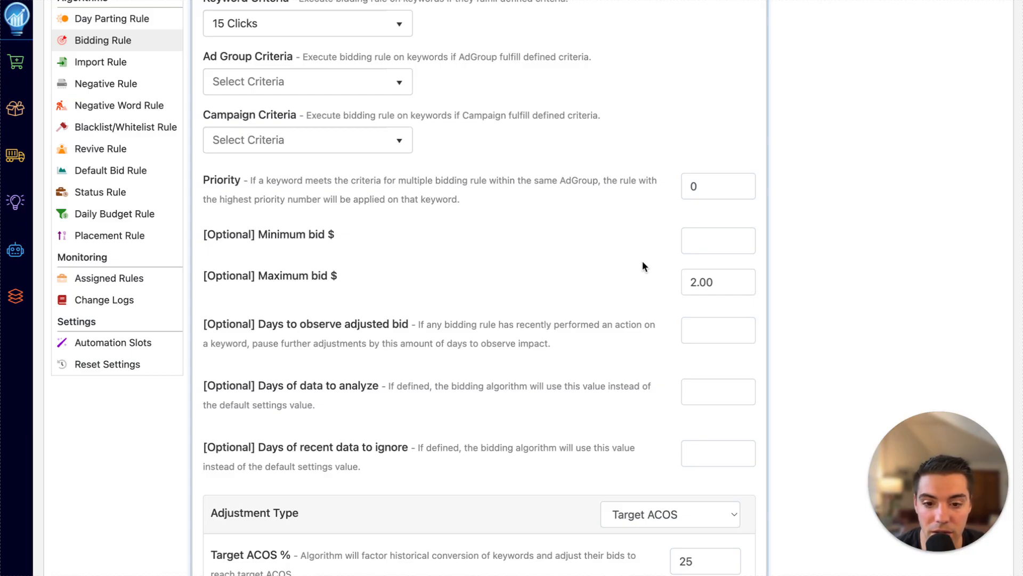
# Examine the bidding rule's optional settings for days of data to analyze and days of recent data to ignore.
pyautogui.scroll(-2, 643, 261)
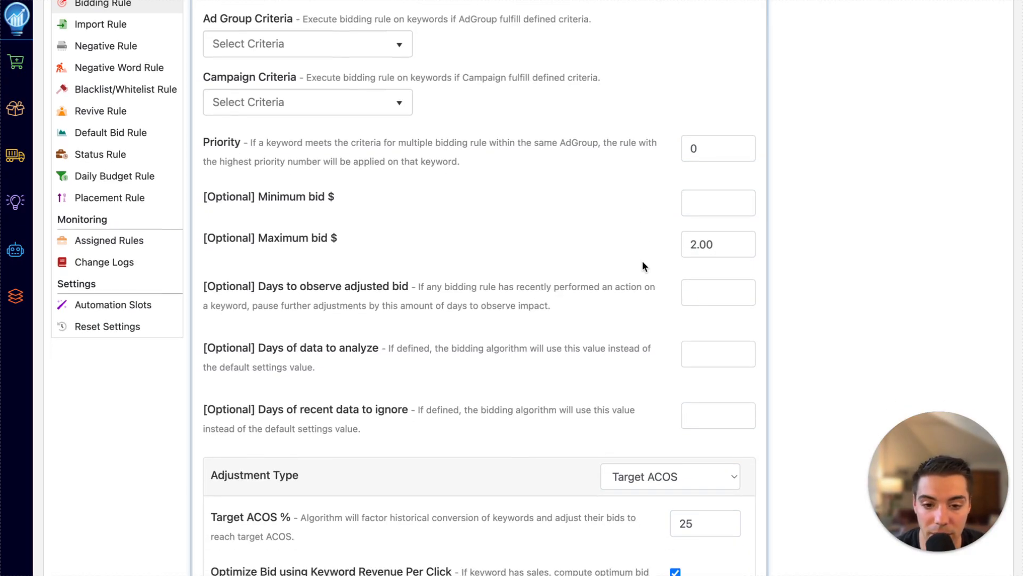
pyautogui.scroll(-2, 643, 265)
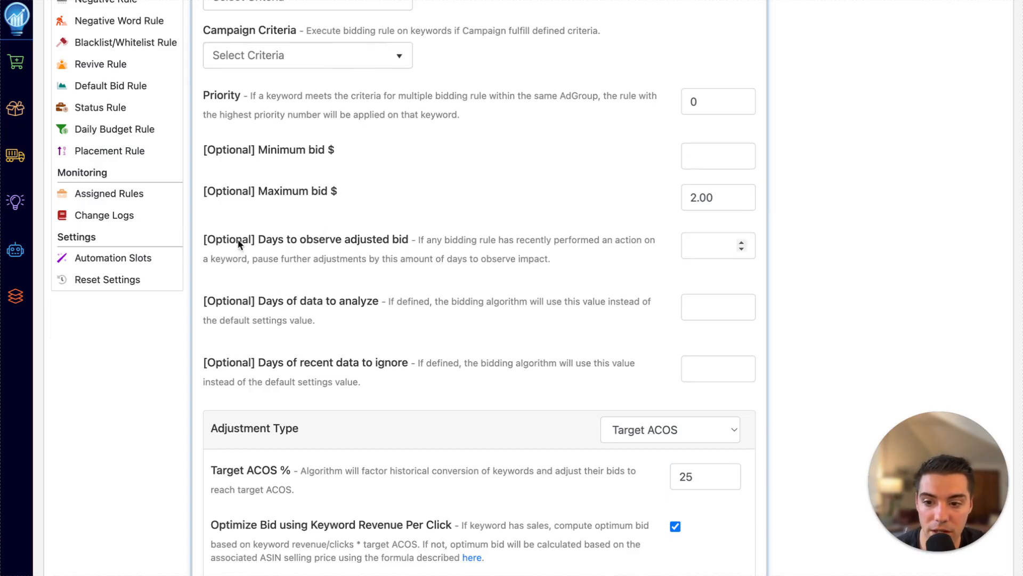
pyautogui.moveTo(216, 238); pyautogui.dragTo(415, 359)
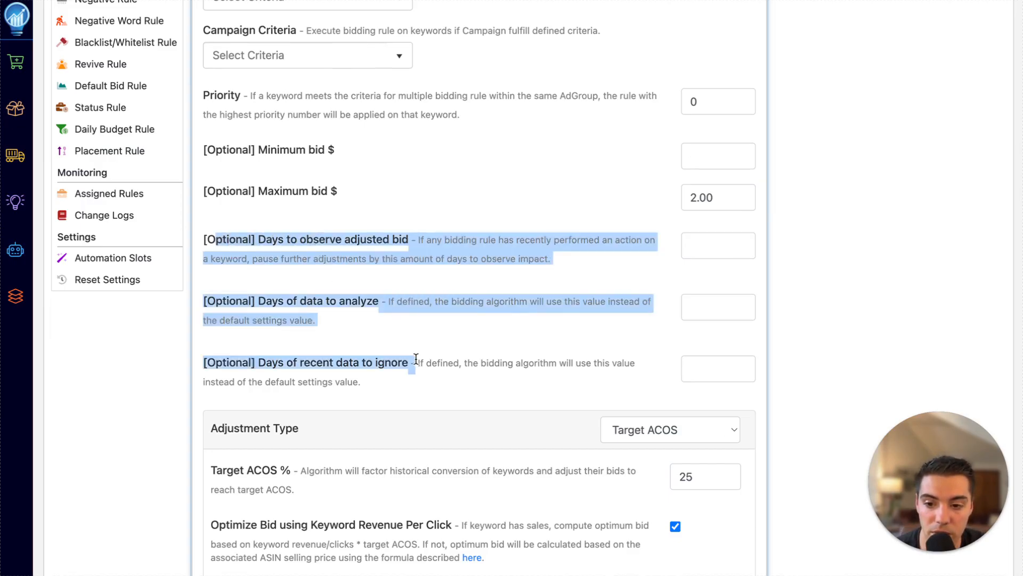
pyautogui.click(414, 359)
pyautogui.moveTo(256, 300); pyautogui.dragTo(390, 300)
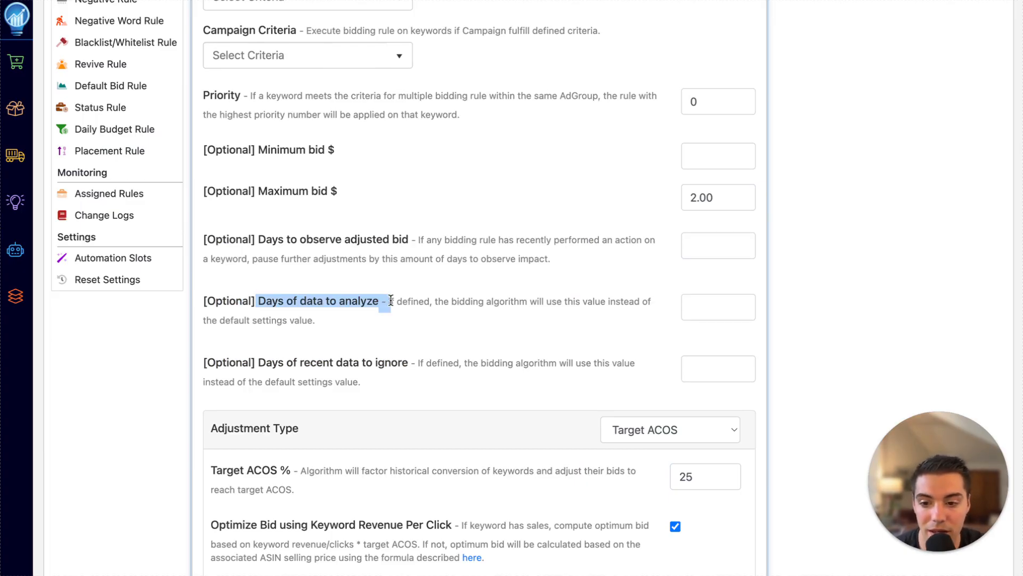
pyautogui.click(613, 298)
pyautogui.click(699, 309)
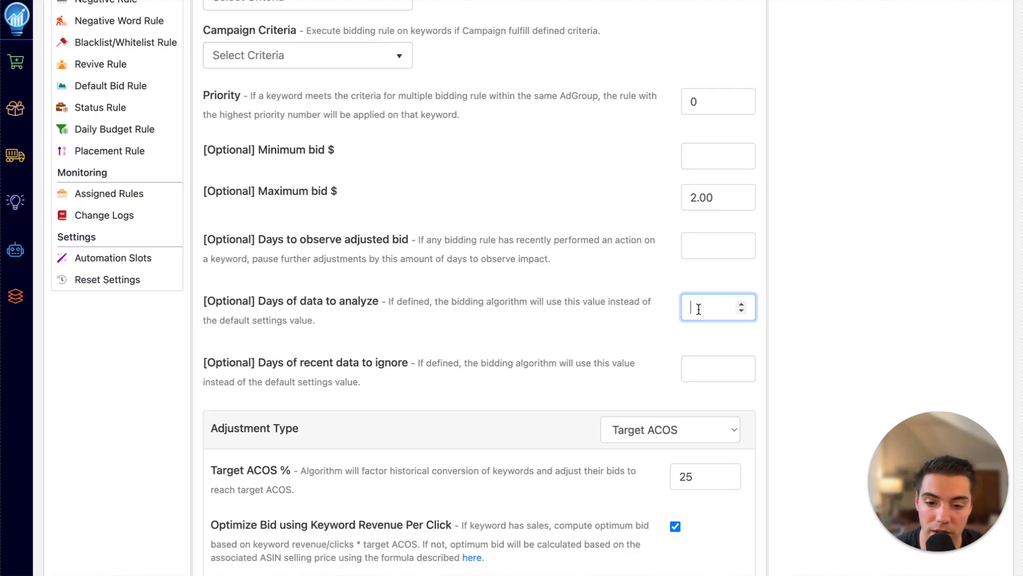
pyautogui.click(471, 369)
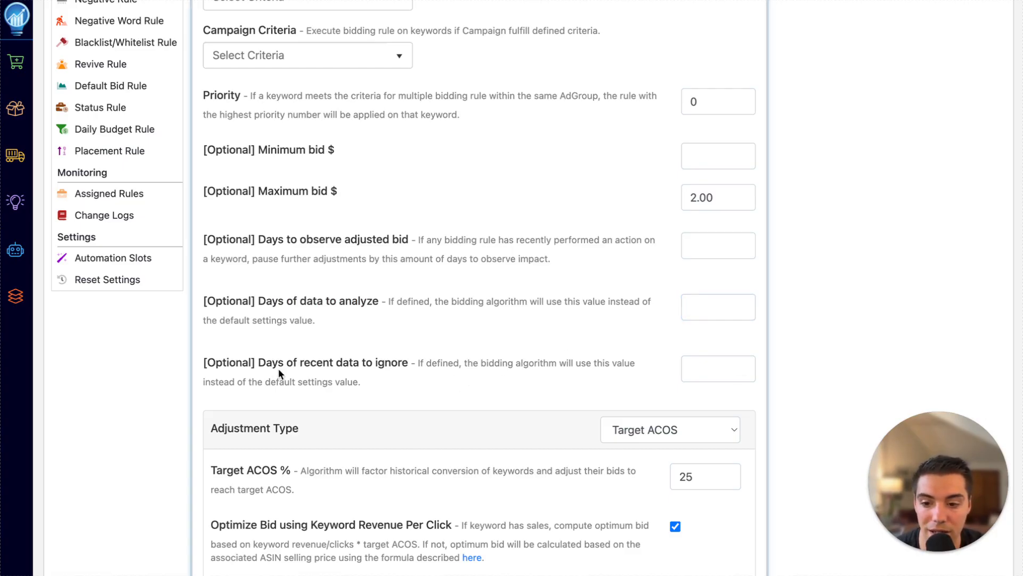
pyautogui.moveTo(262, 366); pyautogui.dragTo(406, 366)
pyautogui.click(416, 363)
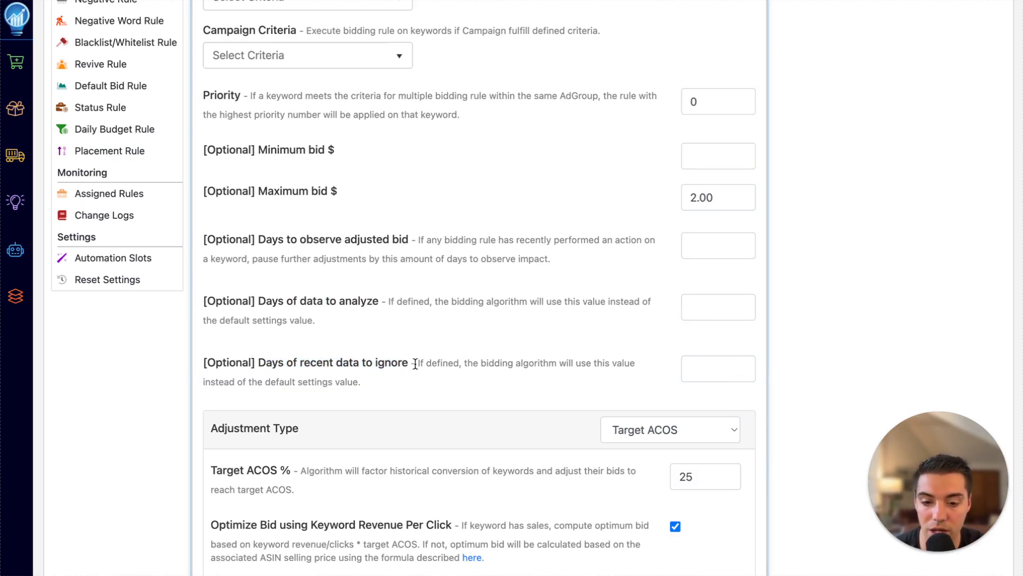
pyautogui.click(691, 367)
pyautogui.click(451, 373)
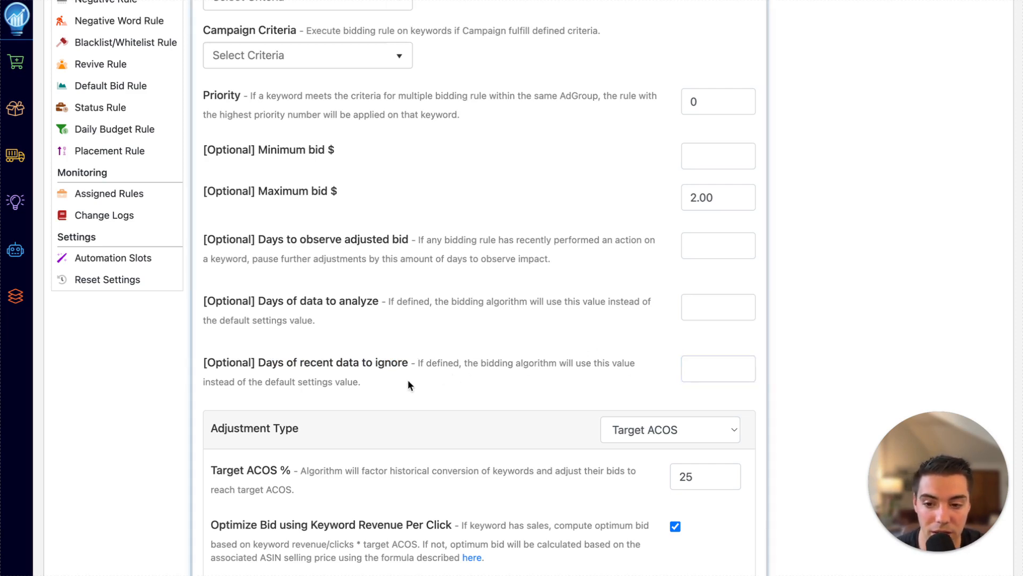
# Review the optional days-to-observe-adjusted-bid setting and its description, leaving the value blank.
pyautogui.moveTo(409, 382); pyautogui.dragTo(208, 308)
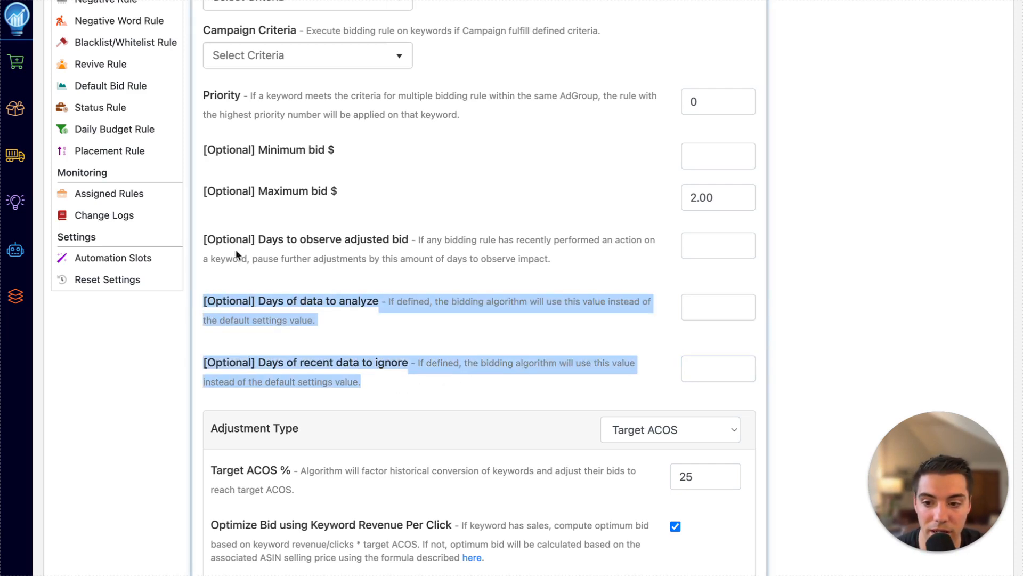
pyautogui.click(199, 242)
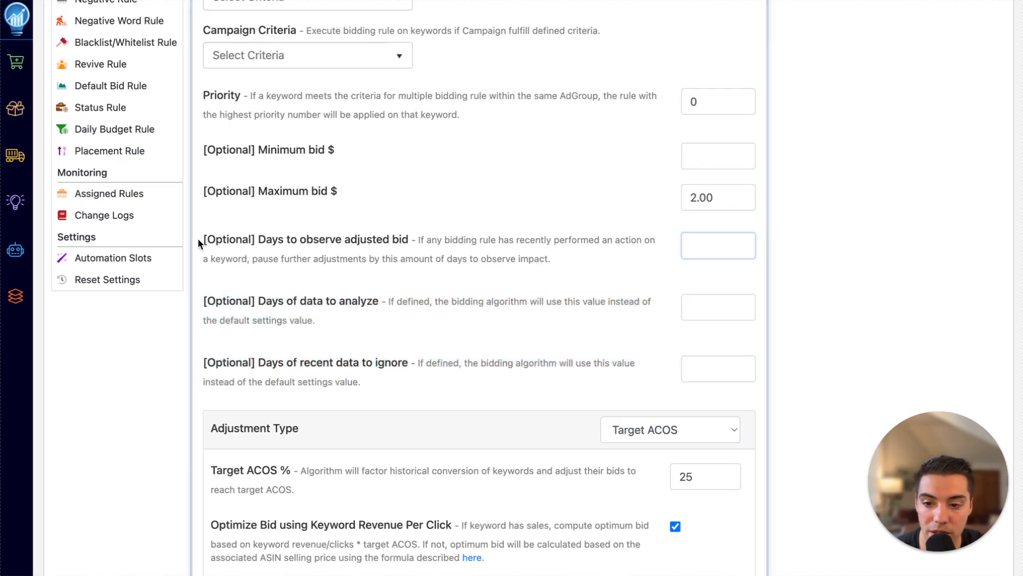
pyautogui.moveTo(198, 241); pyautogui.dragTo(414, 245)
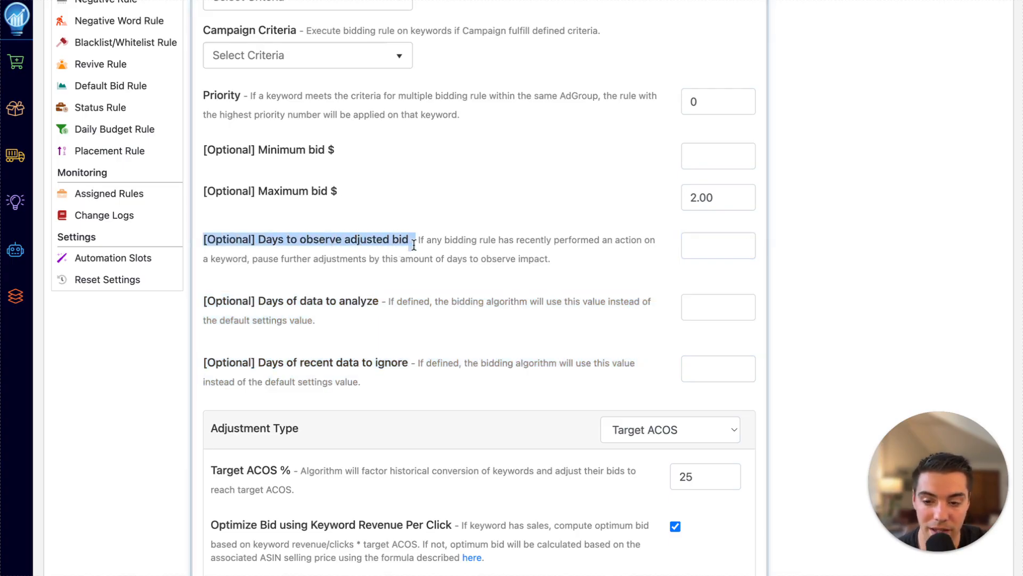
pyautogui.click(426, 254)
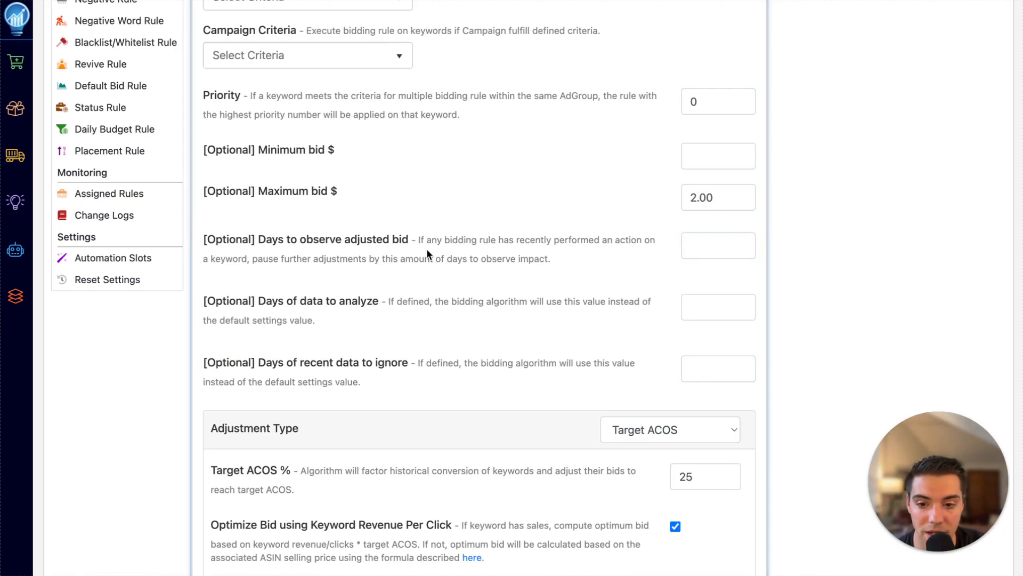
pyautogui.click(695, 244)
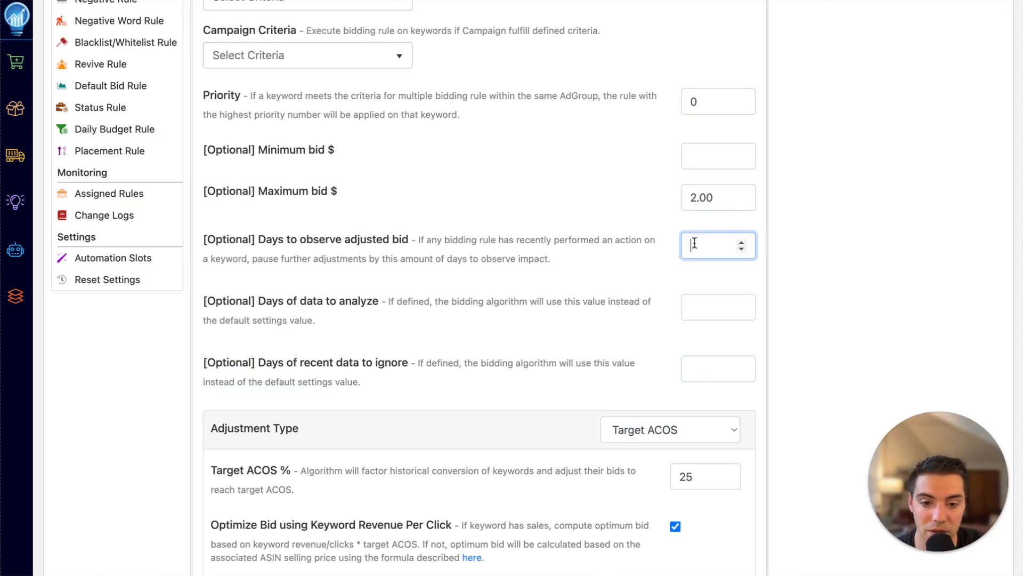
pyautogui.click(588, 249)
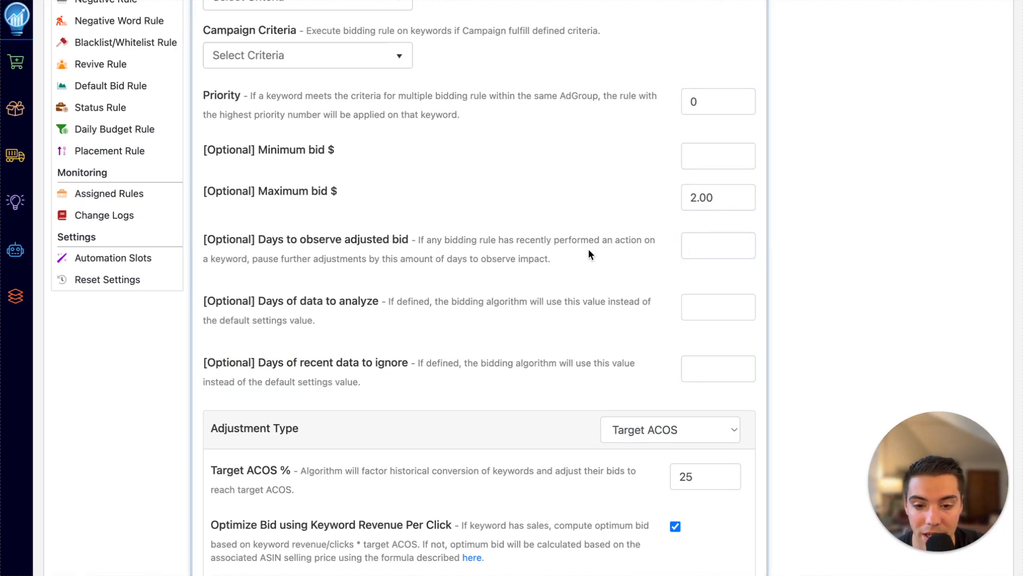
# Examine the available adjustment types, the Target ACOS percentage and the option to optimize bids using keyword revenue per click.
pyautogui.scroll(5, 589, 251)
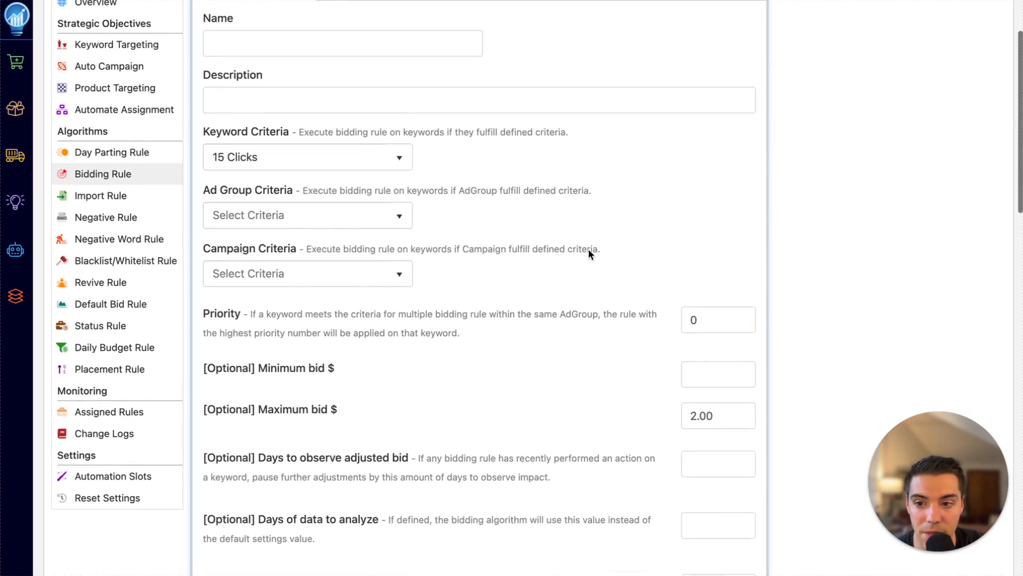
pyautogui.scroll(-1, 589, 248)
pyautogui.scroll(-9, 523, 147)
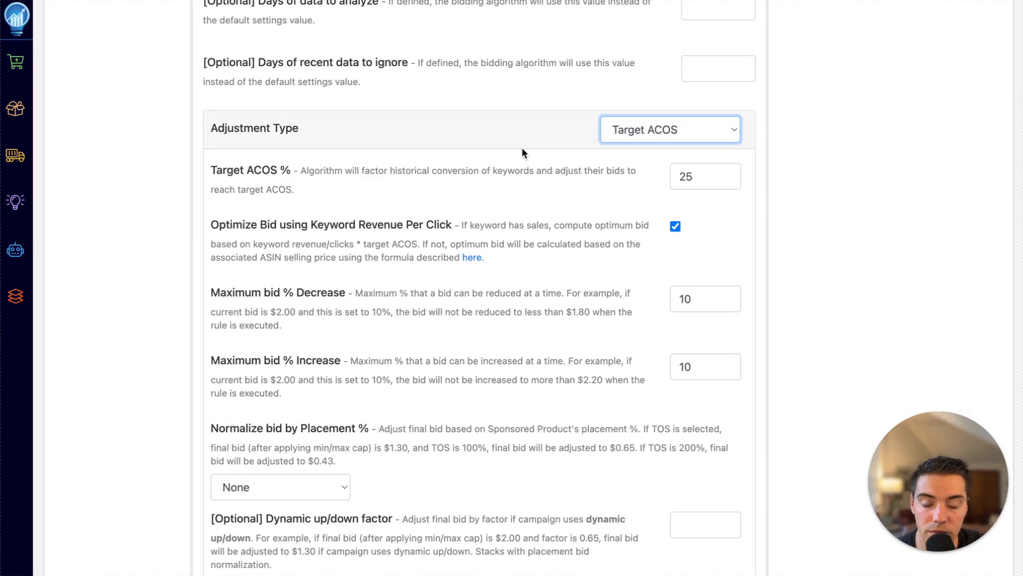
pyautogui.click(661, 131)
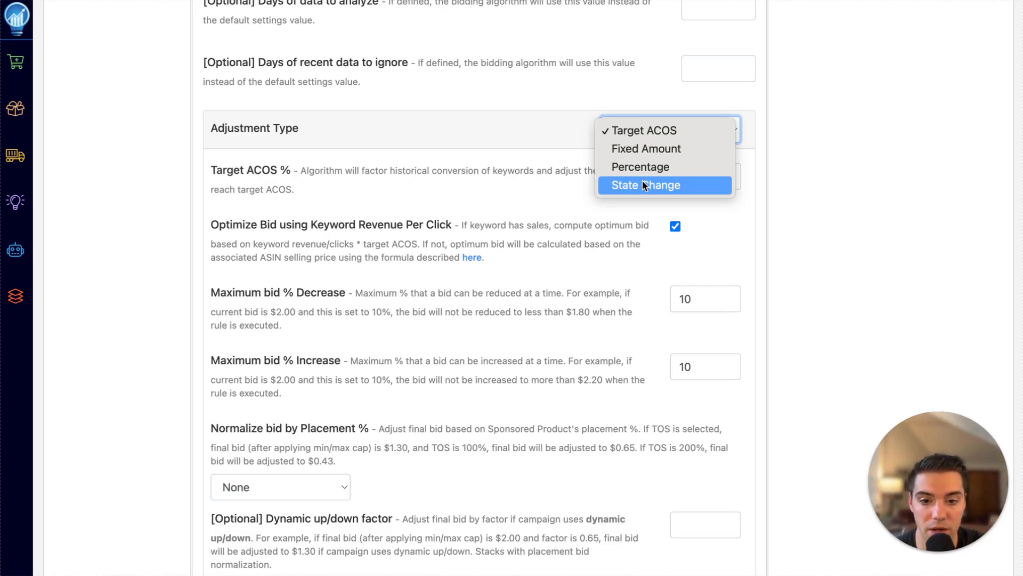
pyautogui.click(581, 109)
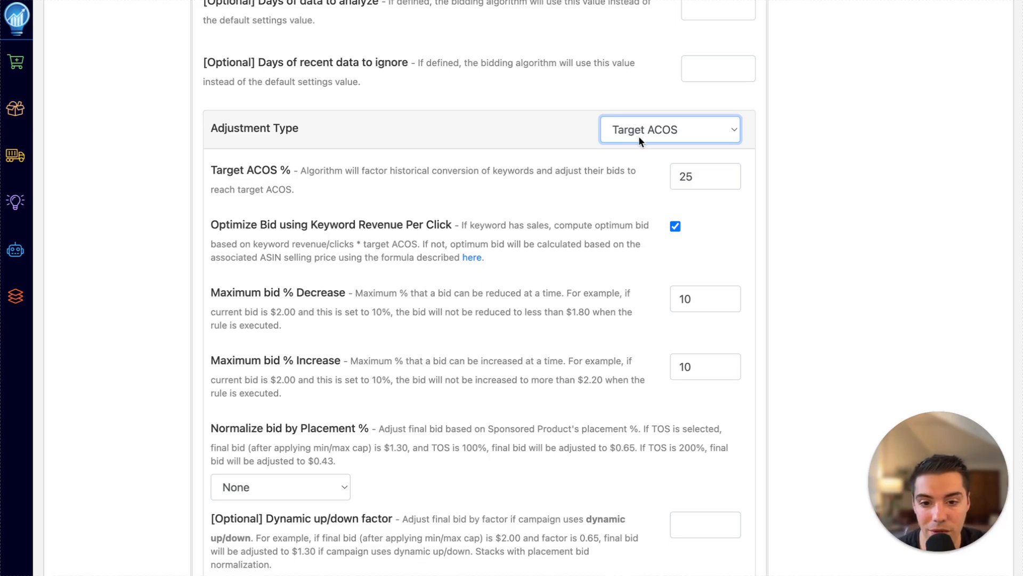
pyautogui.click(536, 203)
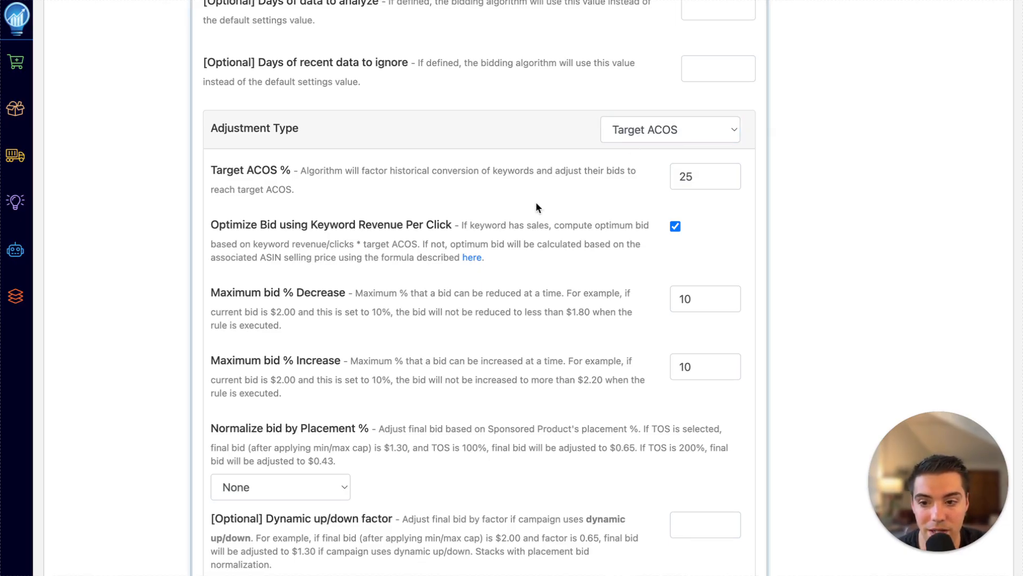
pyautogui.doubleClick(685, 177)
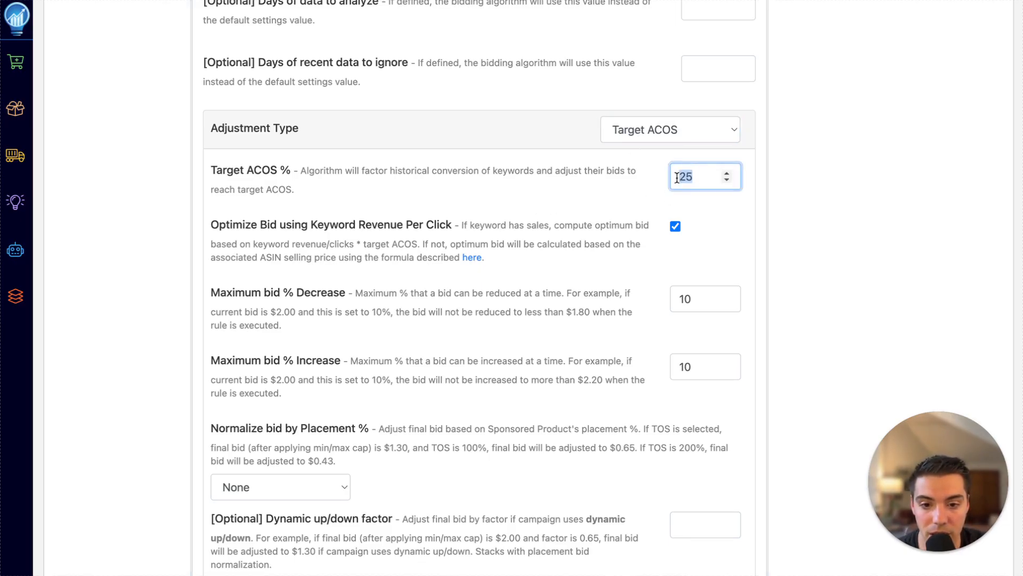
pyautogui.click(616, 197)
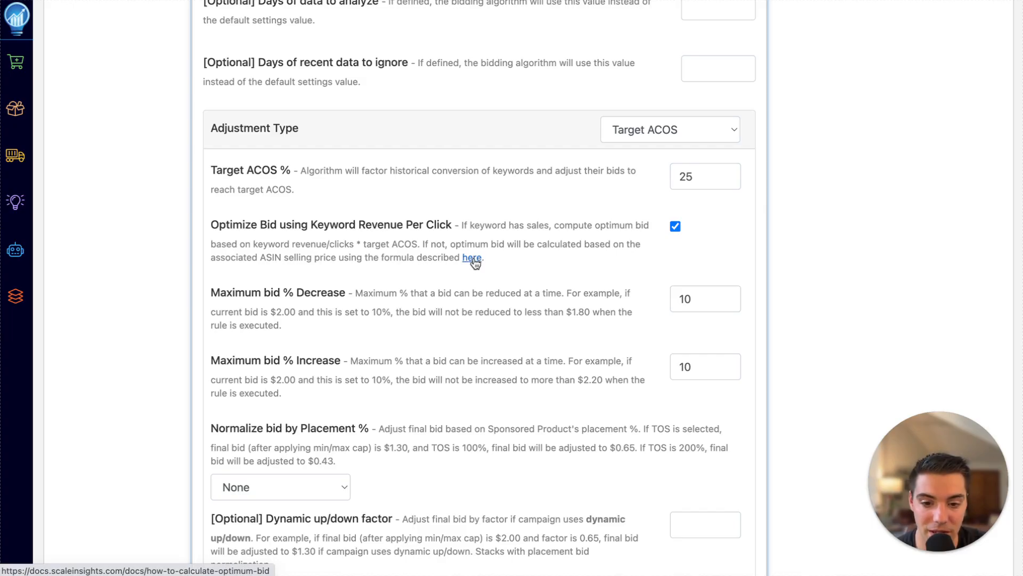
# Examine the maximum bid percentage decrease and increase limits and how they relate to the rule's keyword criteria.
pyautogui.scroll(-3, 475, 262)
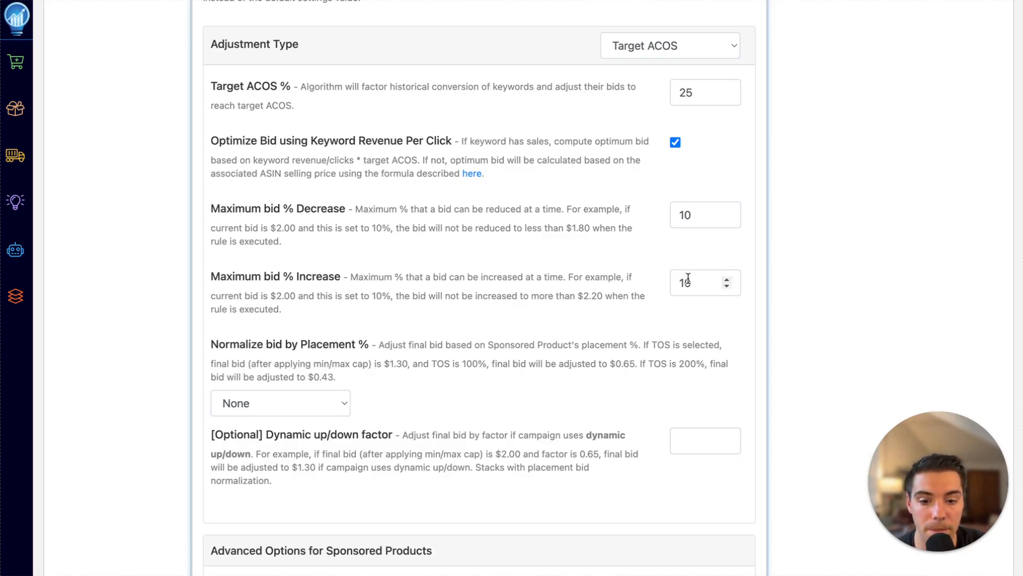
pyautogui.moveTo(691, 281); pyautogui.dragTo(678, 280)
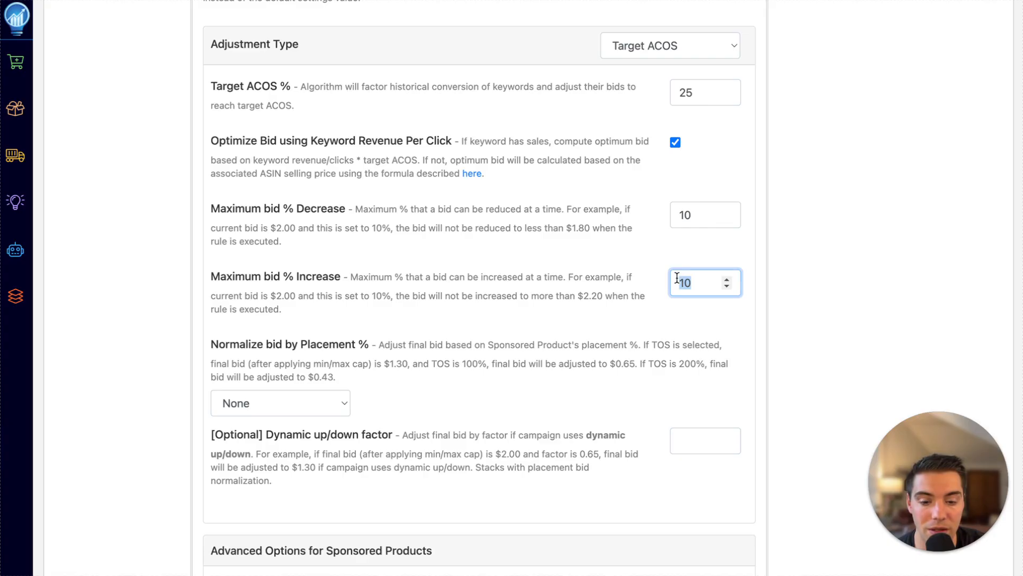
pyautogui.click(677, 277)
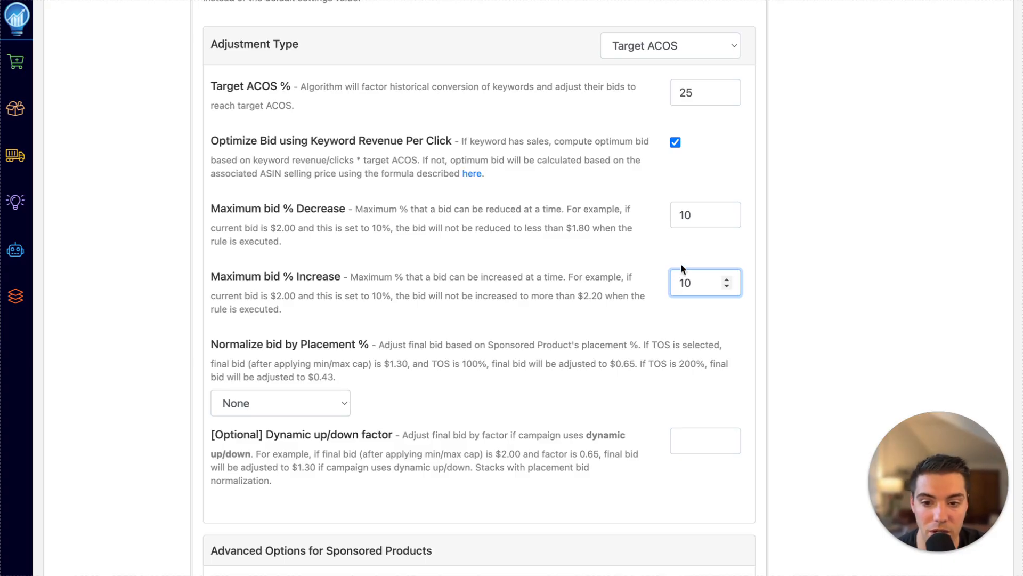
pyautogui.moveTo(694, 211); pyautogui.dragTo(672, 216)
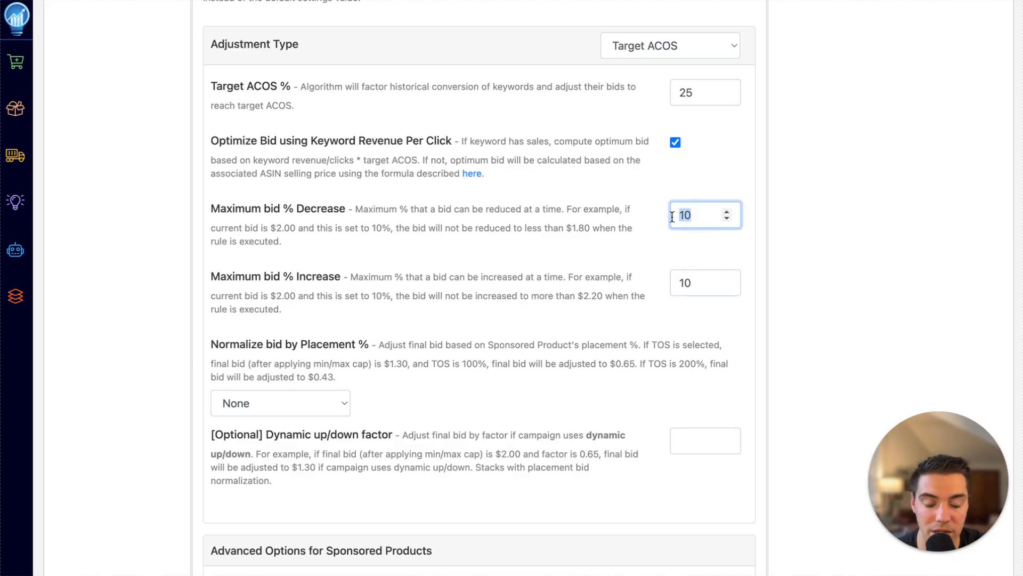
pyautogui.click(644, 242)
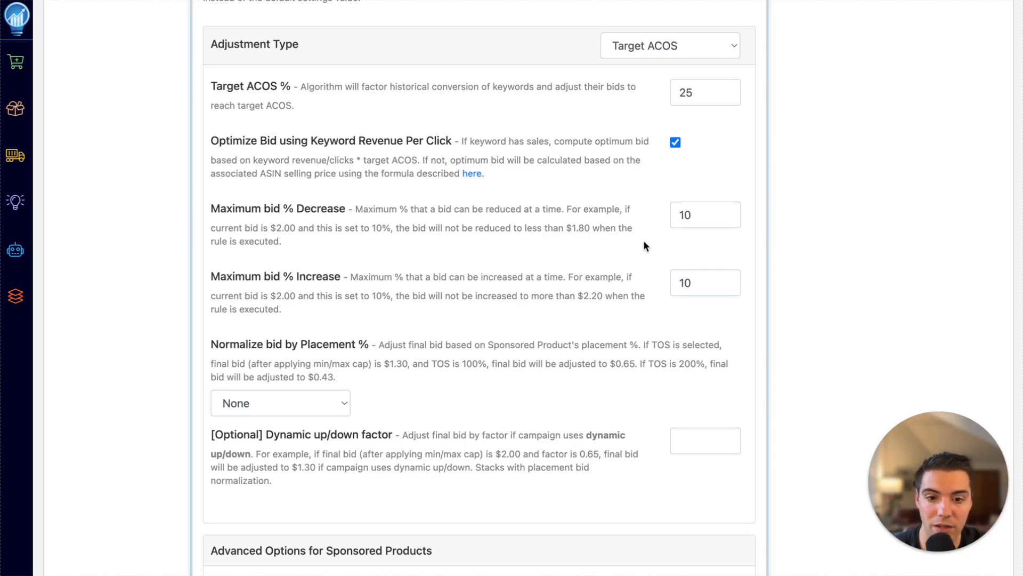
pyautogui.scroll(10, 644, 239)
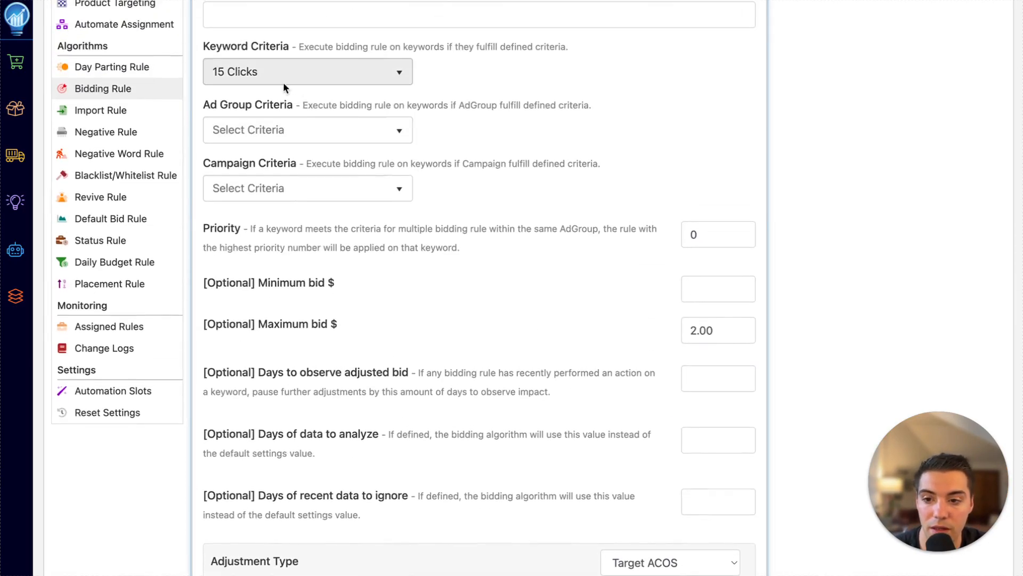
pyautogui.scroll(-10, 375, 273)
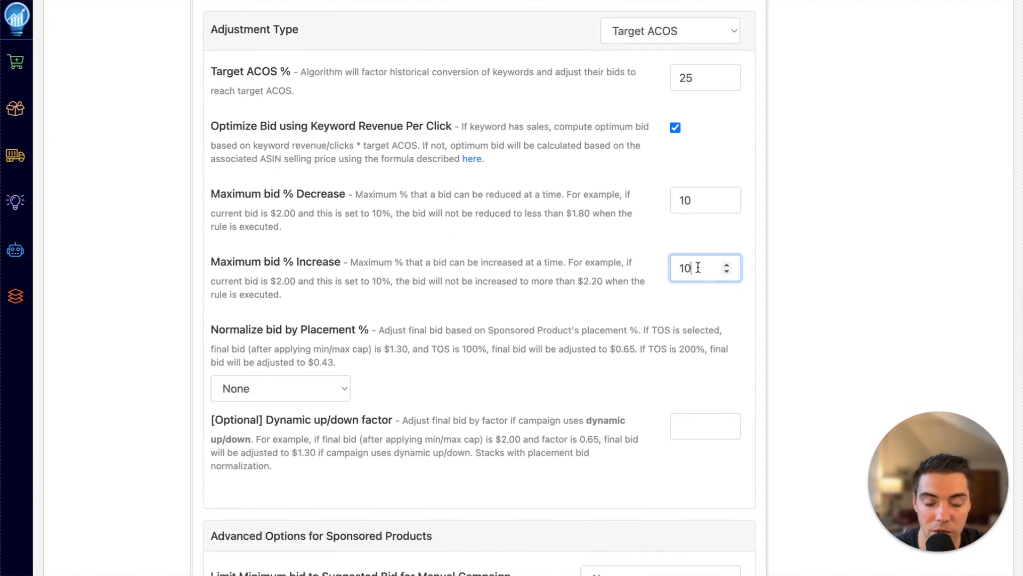
pyautogui.moveTo(698, 267); pyautogui.dragTo(673, 265)
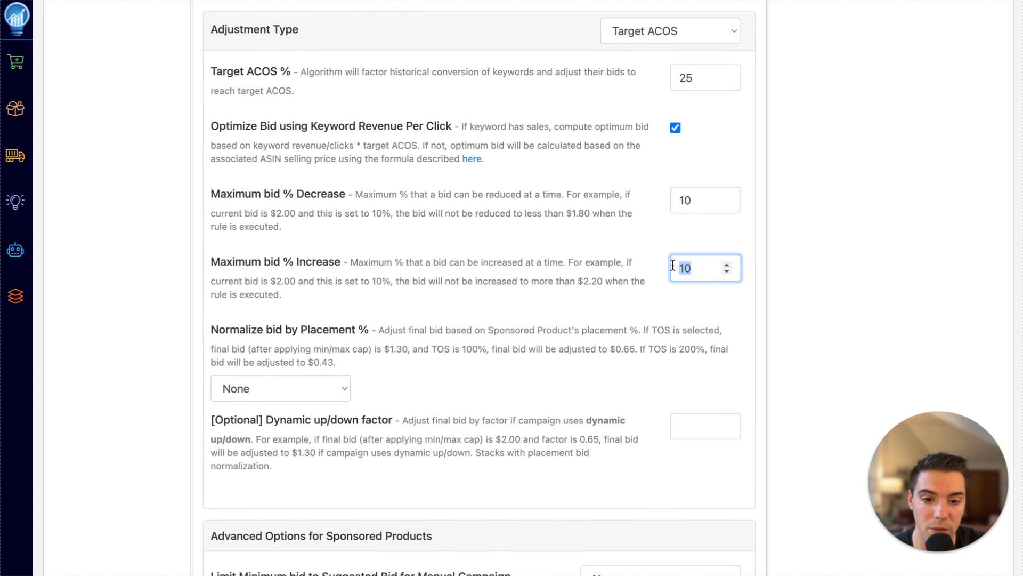
pyautogui.click(672, 227)
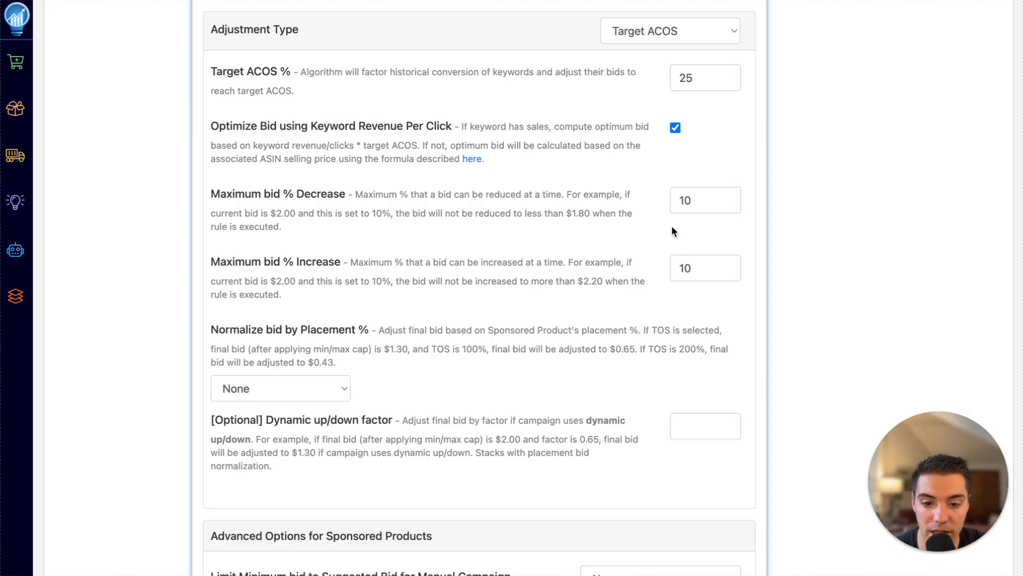
# Review the whole bidding rule, from its name, description and keyword criteria through the Target ACOS adjustment settings.
pyautogui.scroll(-2, 530, 201)
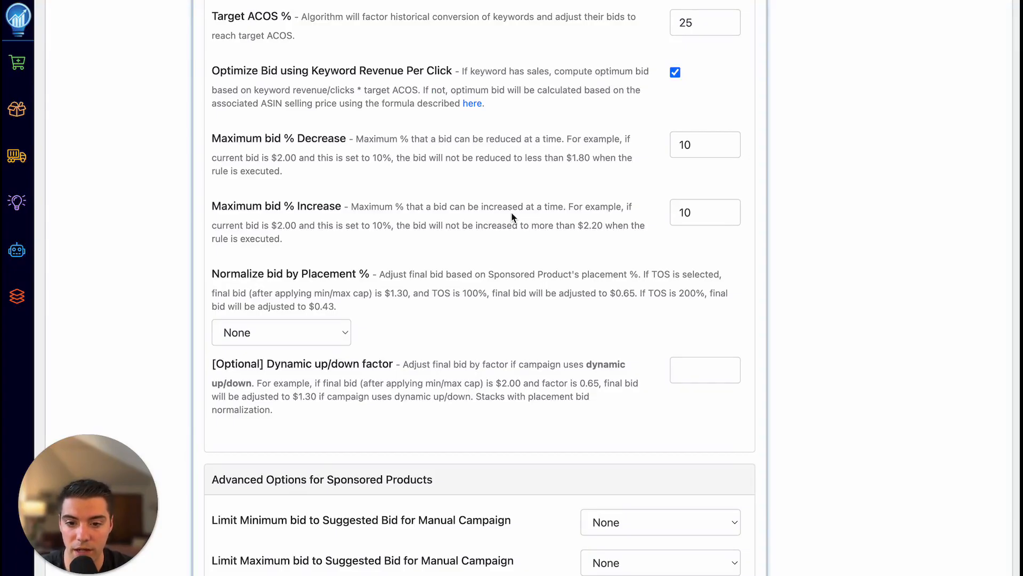
pyautogui.scroll(15, 514, 217)
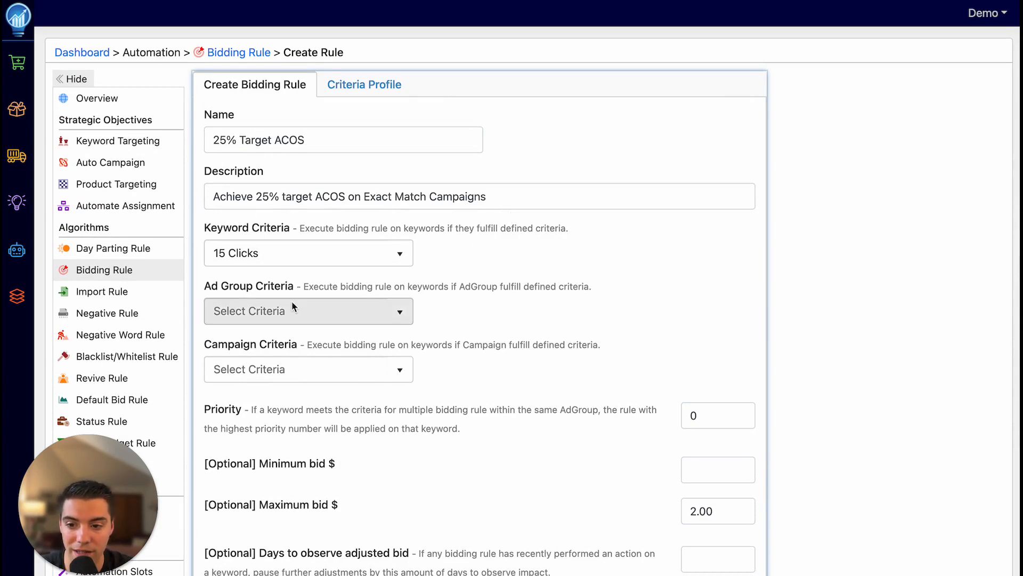
pyautogui.scroll(-3, 292, 302)
pyautogui.scroll(-1, 292, 301)
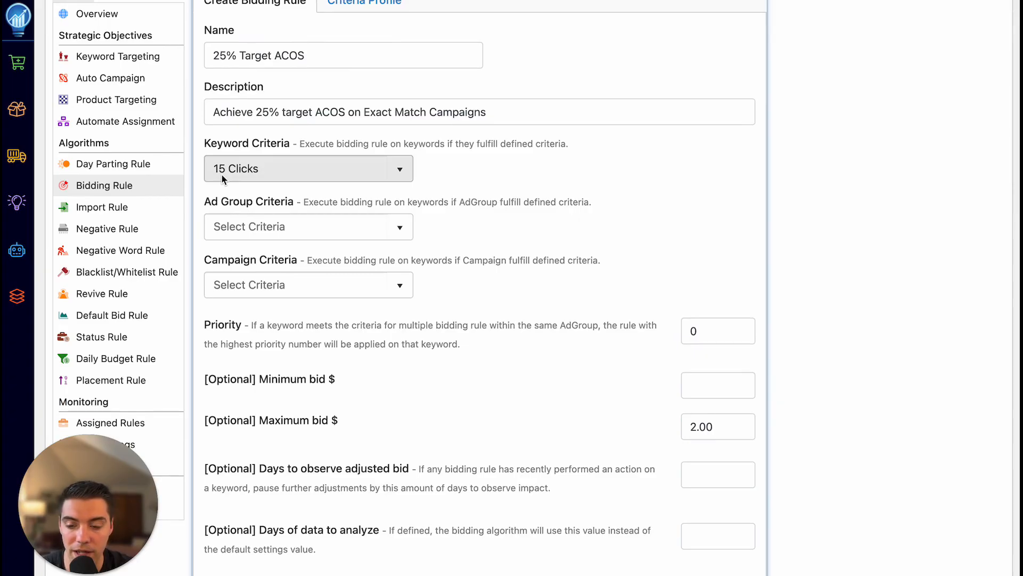
pyautogui.scroll(-8, 477, 344)
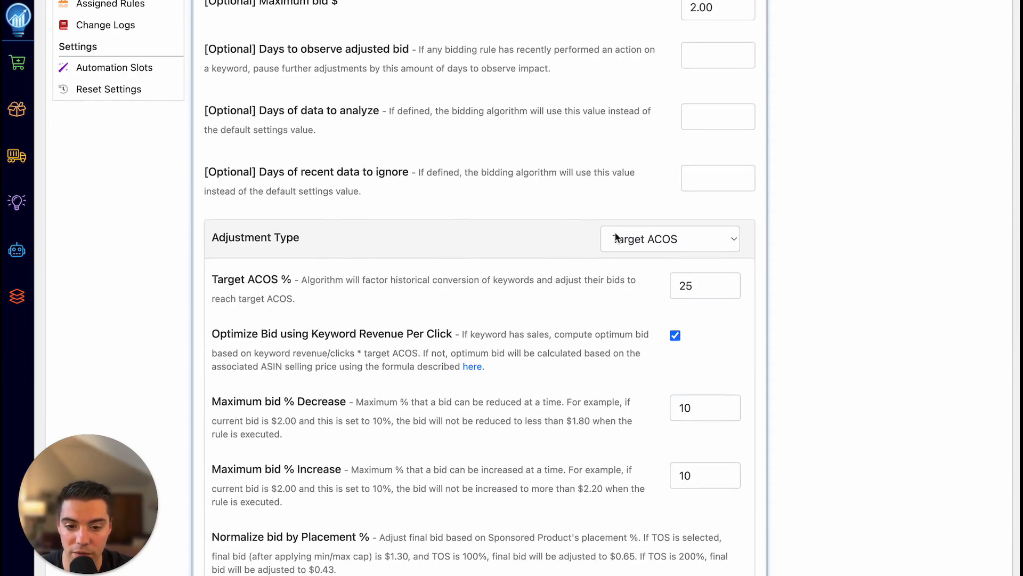
pyautogui.scroll(-3, 634, 427)
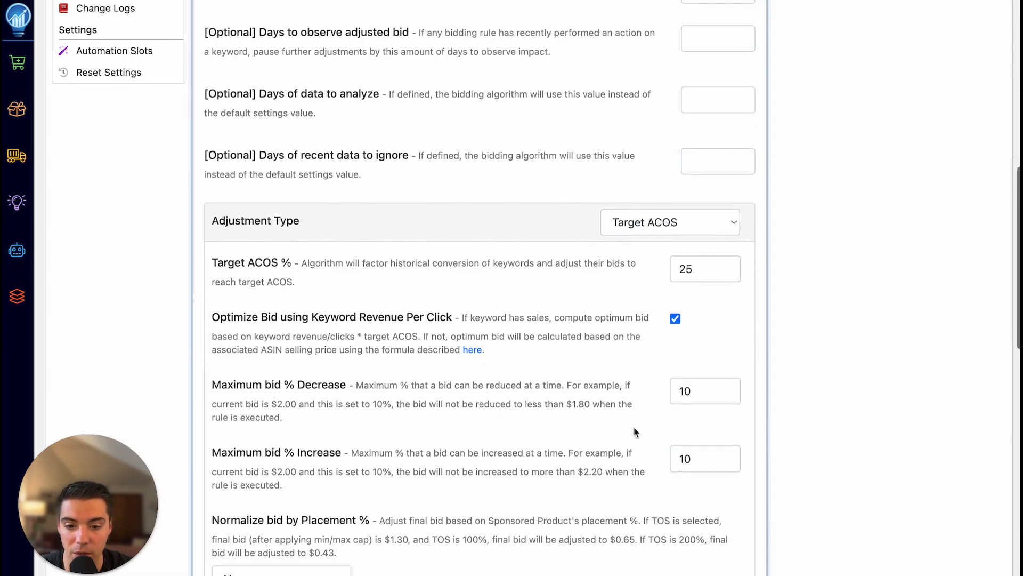
# Create the 25% Target ACOS bidding rule after a final check of its settings, leaving the advanced Sponsored Products options unset.
pyautogui.scroll(6, 616, 336)
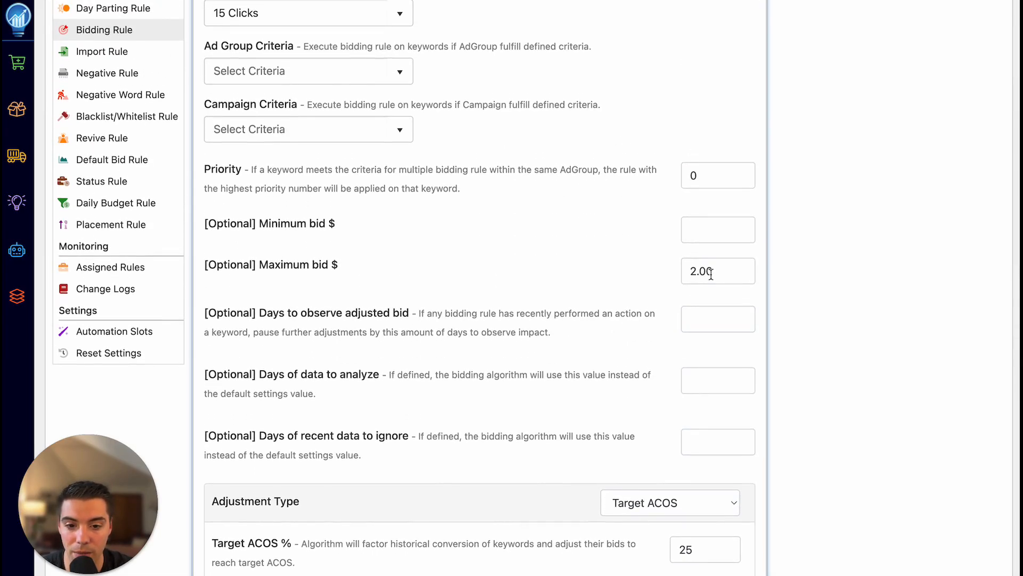
pyautogui.scroll(2, 570, 309)
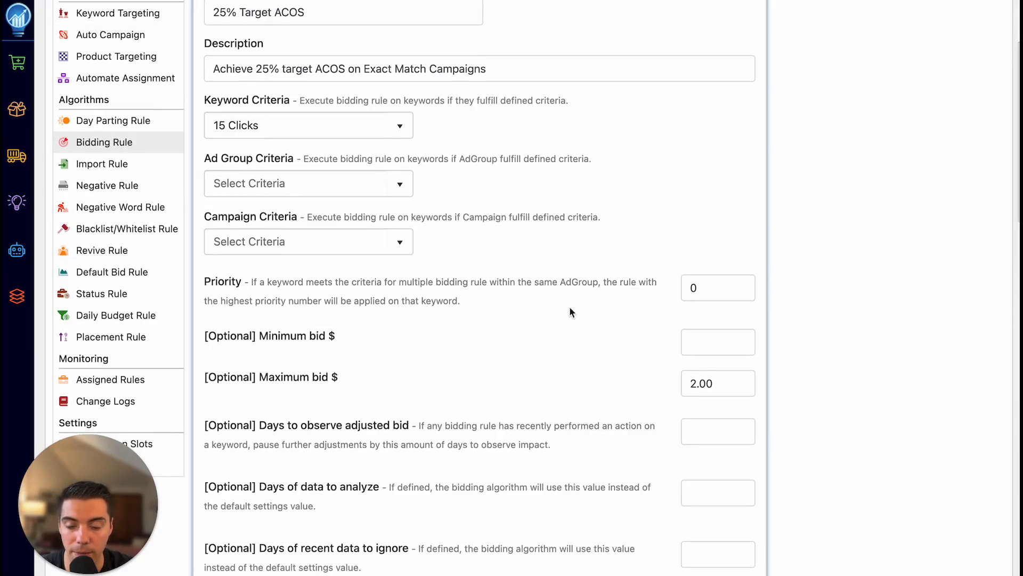
pyautogui.scroll(-14, 570, 308)
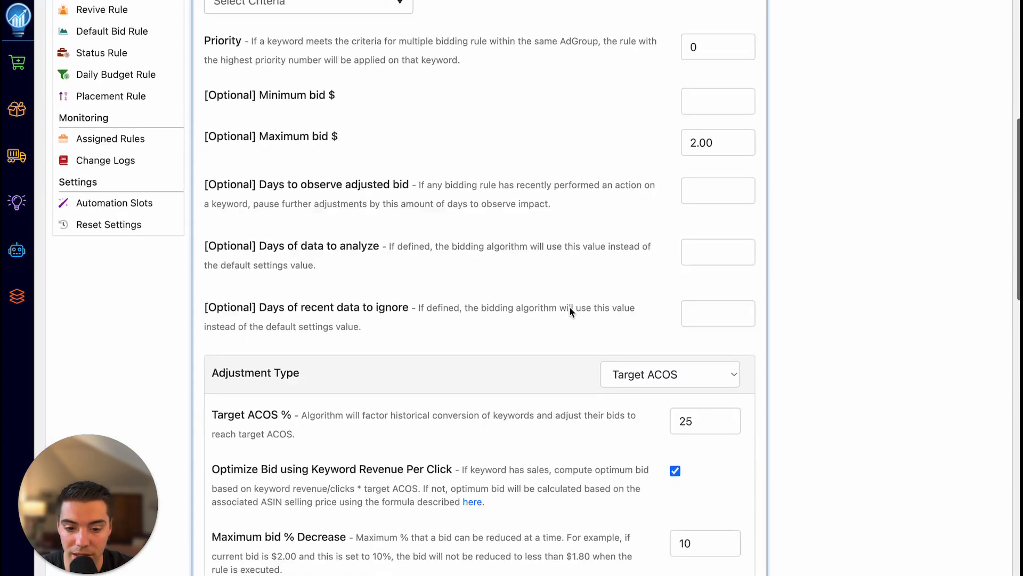
pyautogui.scroll(-7, 569, 312)
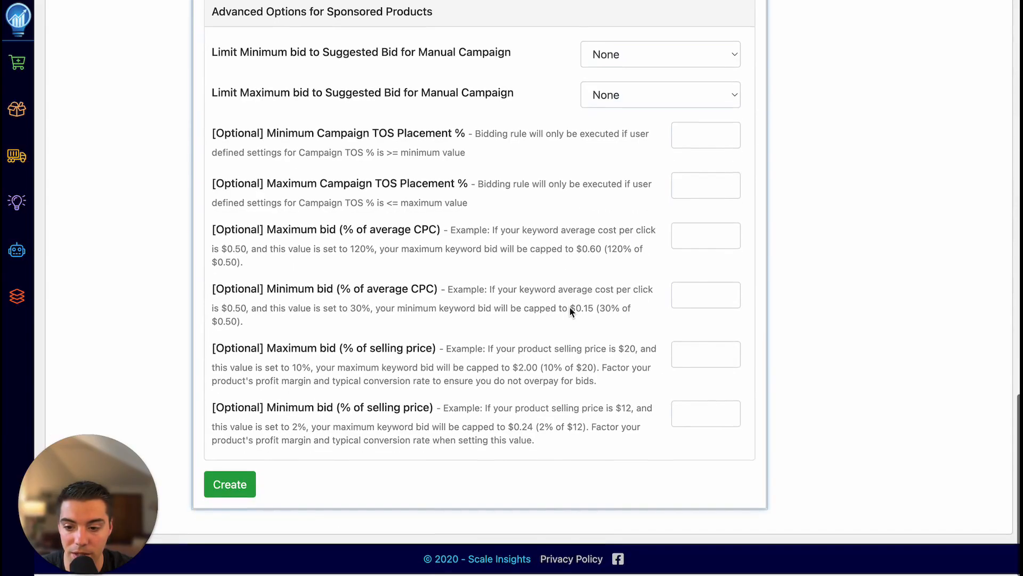
pyautogui.click(232, 485)
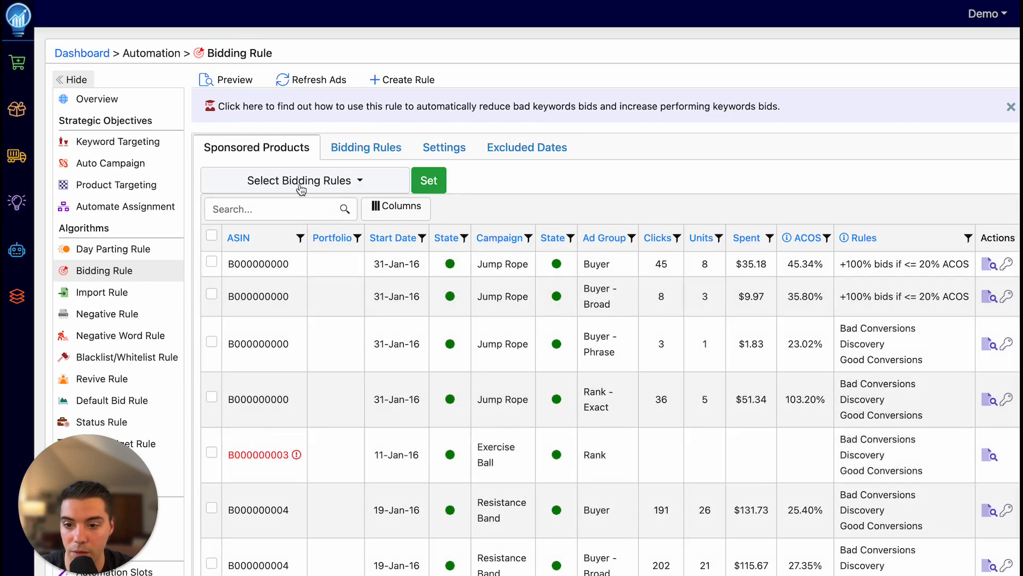
# Assign the 25% Target ACOS bidding rule to the Jump Rope campaign's Buyer and Buyer - Broad ad groups.
pyautogui.click(302, 181)
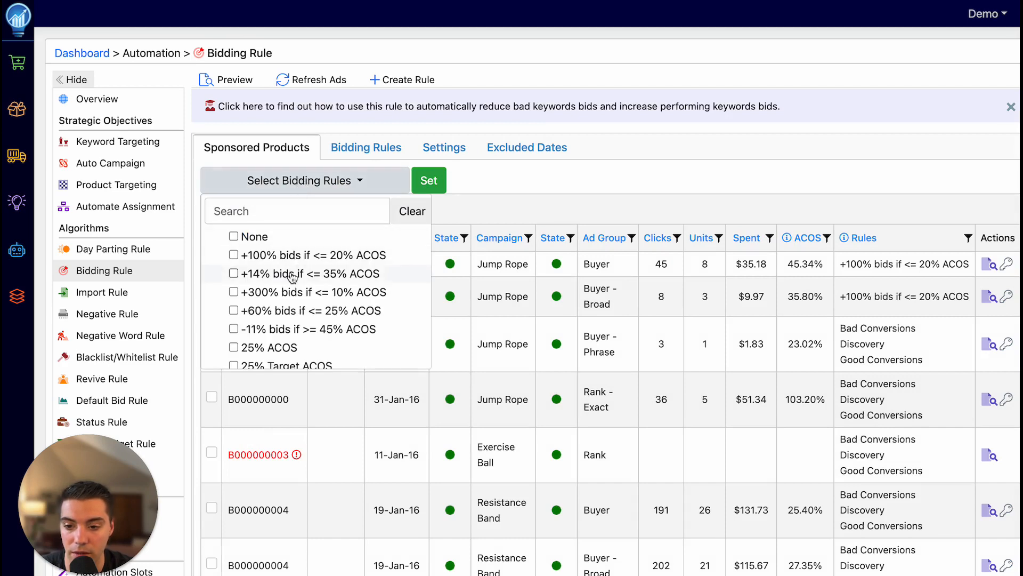
pyautogui.scroll(-2, 293, 261)
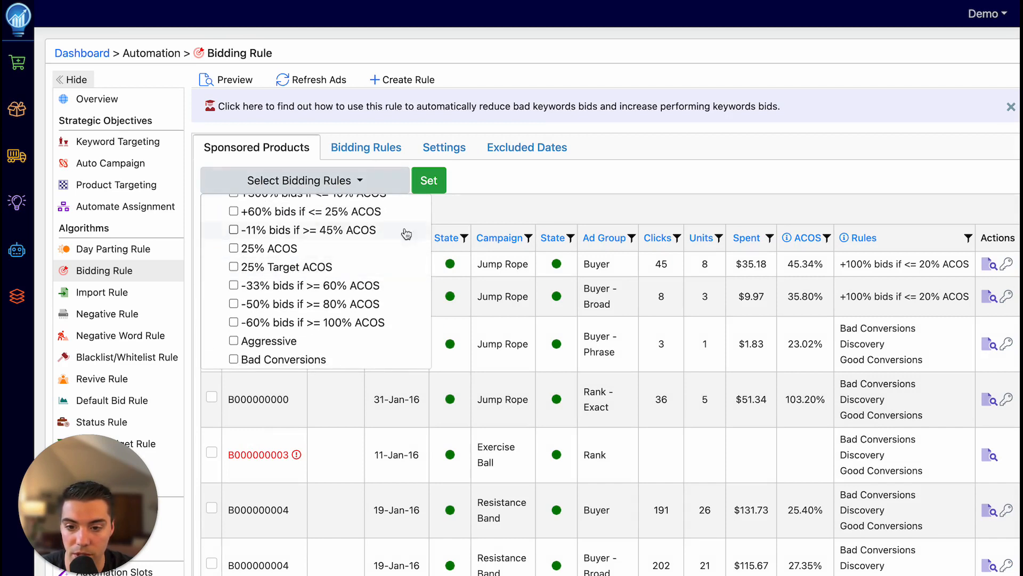
pyautogui.click(492, 181)
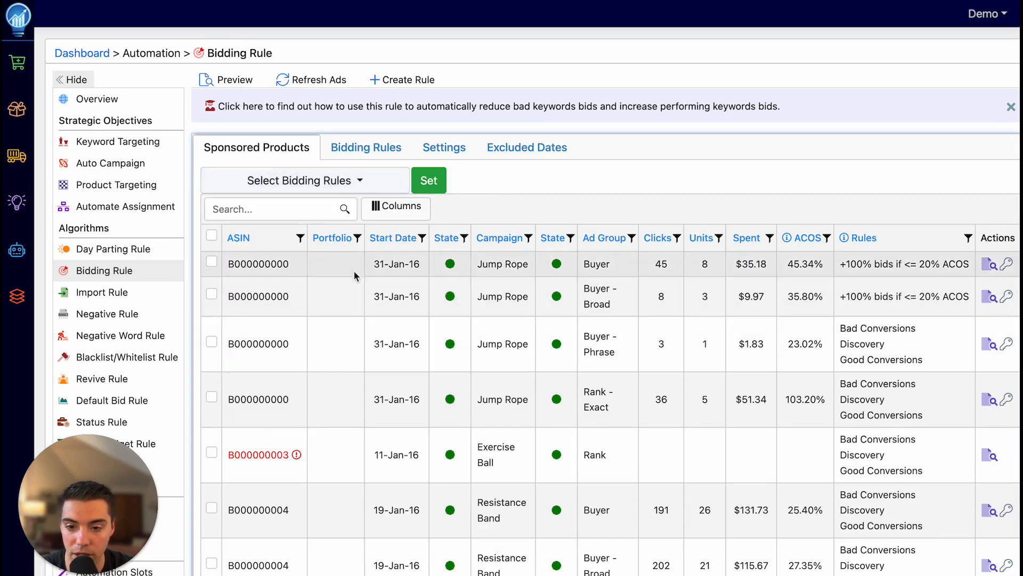
pyautogui.click(211, 261)
pyautogui.click(212, 294)
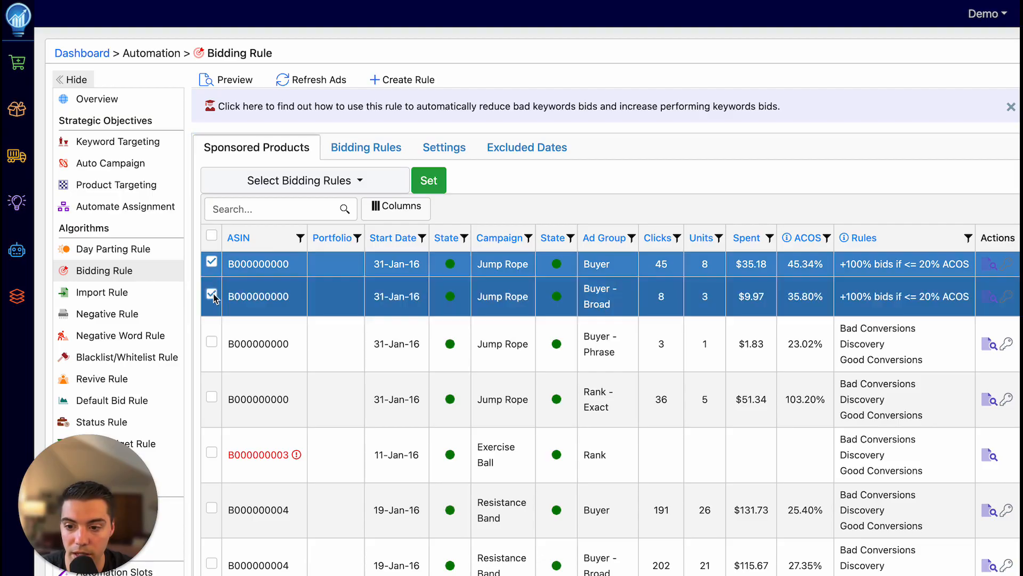
pyautogui.click(259, 188)
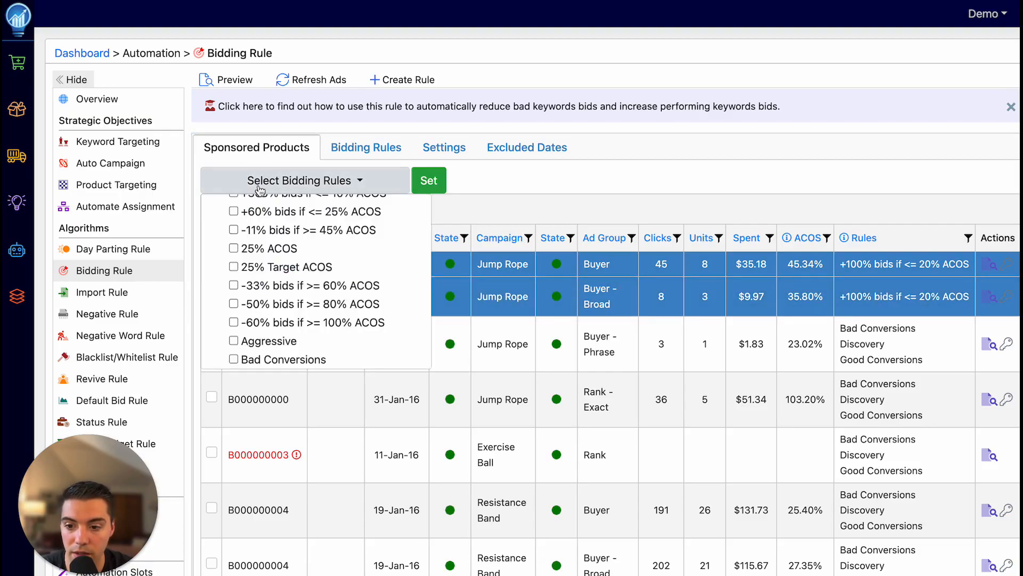
pyautogui.click(234, 267)
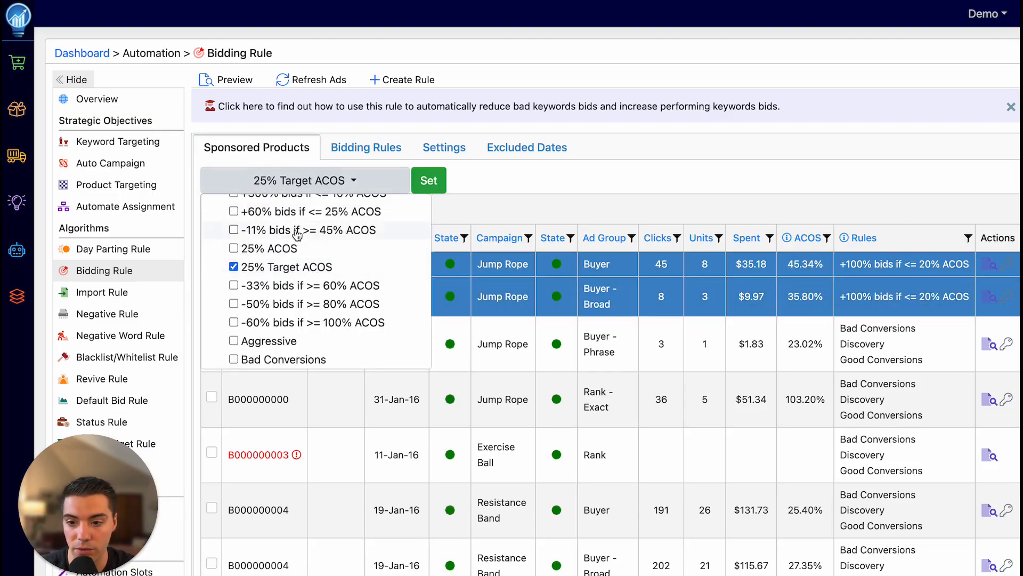
pyautogui.click(427, 182)
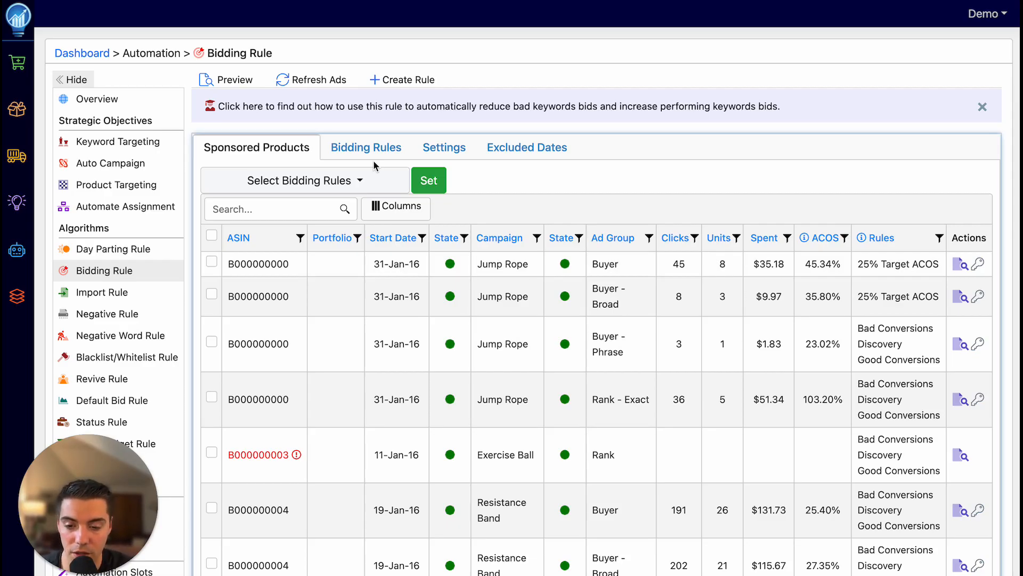
# Examine the criteria, bid limits and adjustment settings in a blank new bidding rule, then return to the ad group assignments without creating it.
pyautogui.click(402, 80)
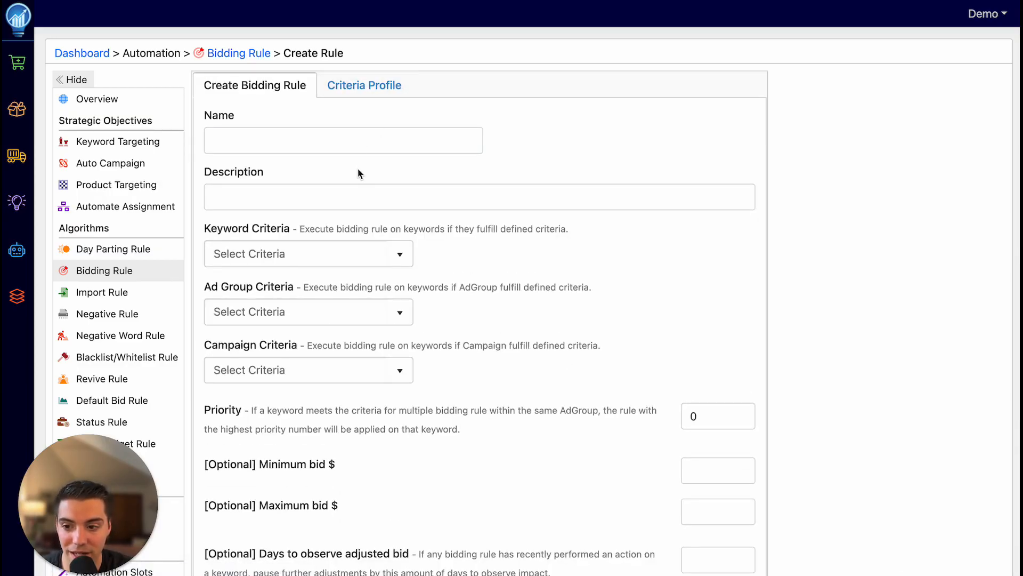
pyautogui.scroll(-3, 358, 169)
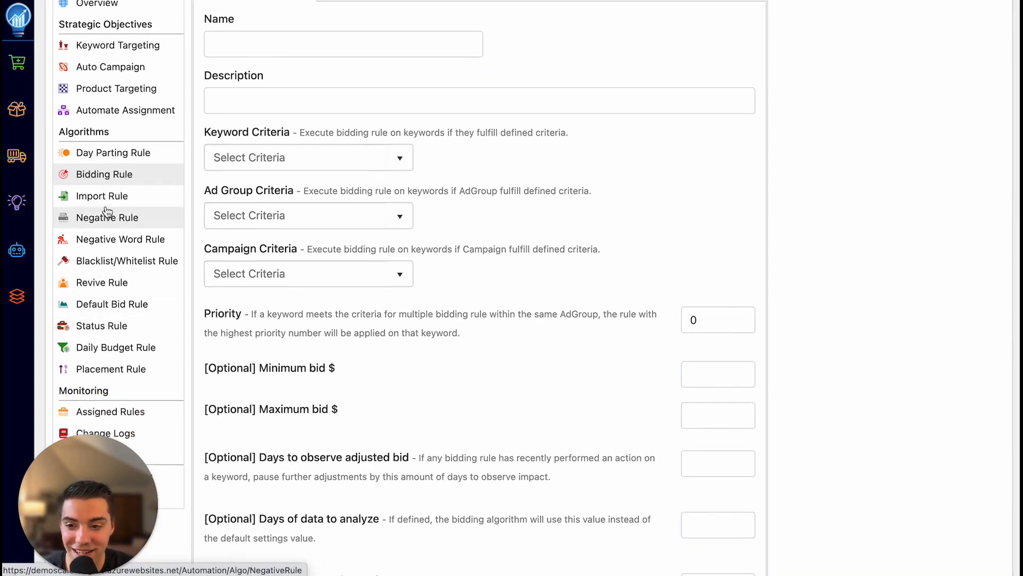
pyautogui.scroll(3, 383, 232)
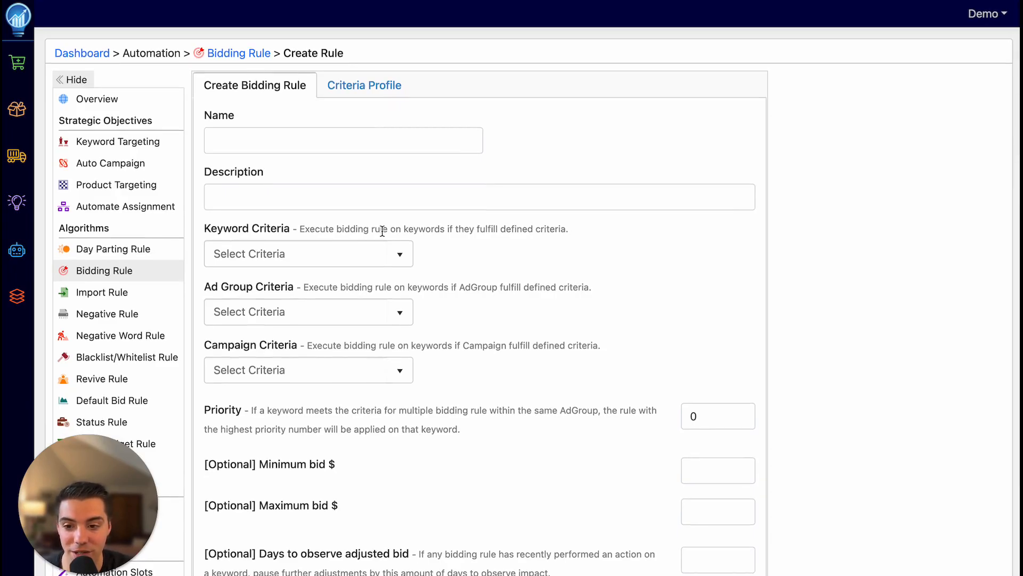
pyautogui.scroll(-8, 383, 231)
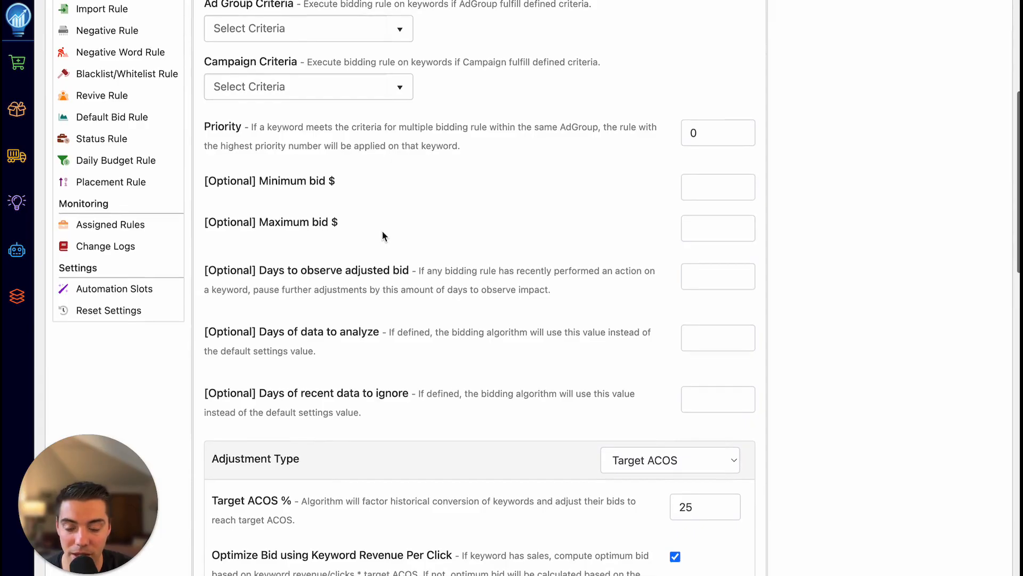
pyautogui.scroll(7, 383, 235)
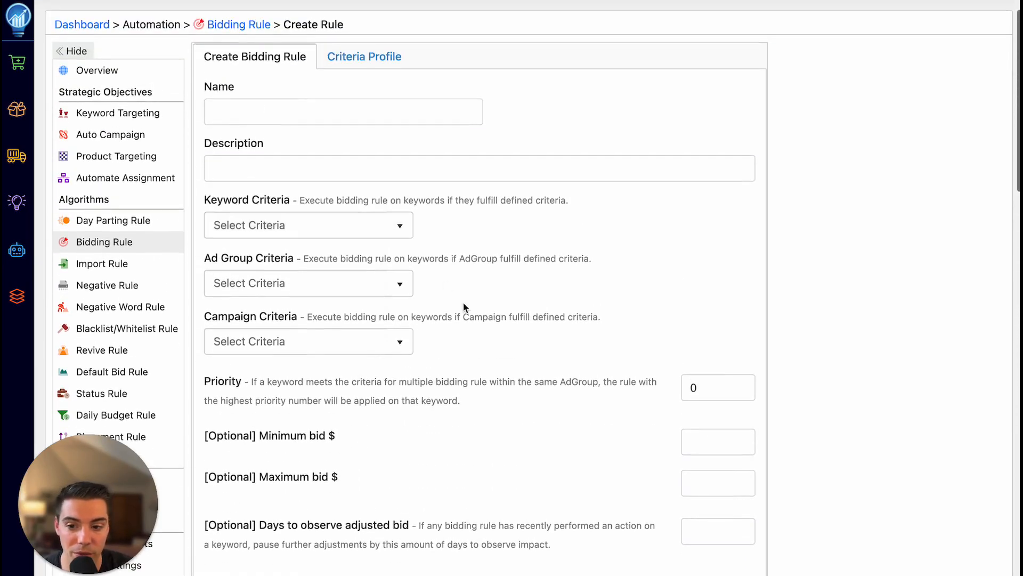
pyautogui.scroll(-2, 465, 308)
pyautogui.scroll(-1, 464, 308)
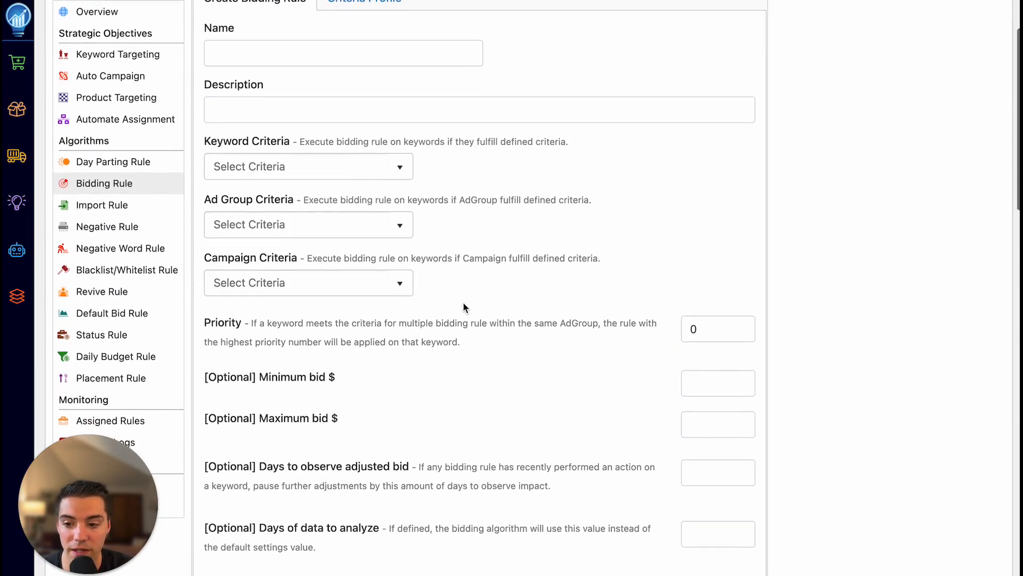
pyautogui.scroll(2, 463, 308)
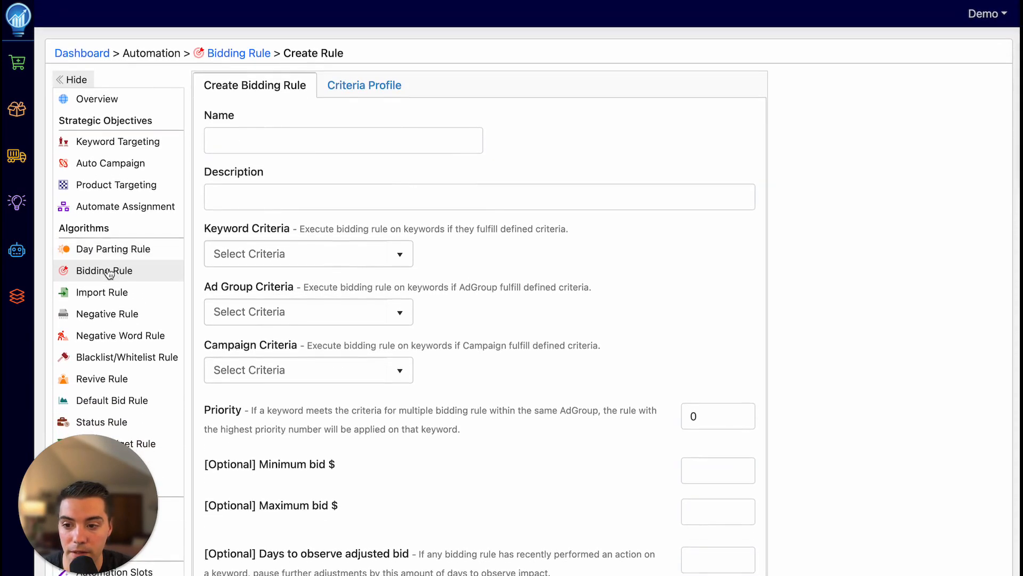
pyautogui.click(109, 272)
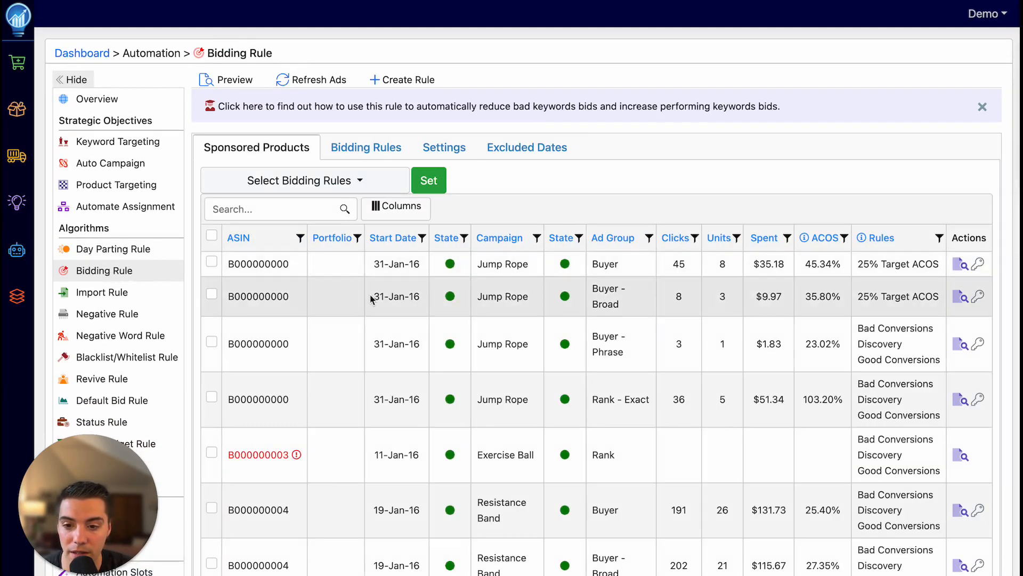